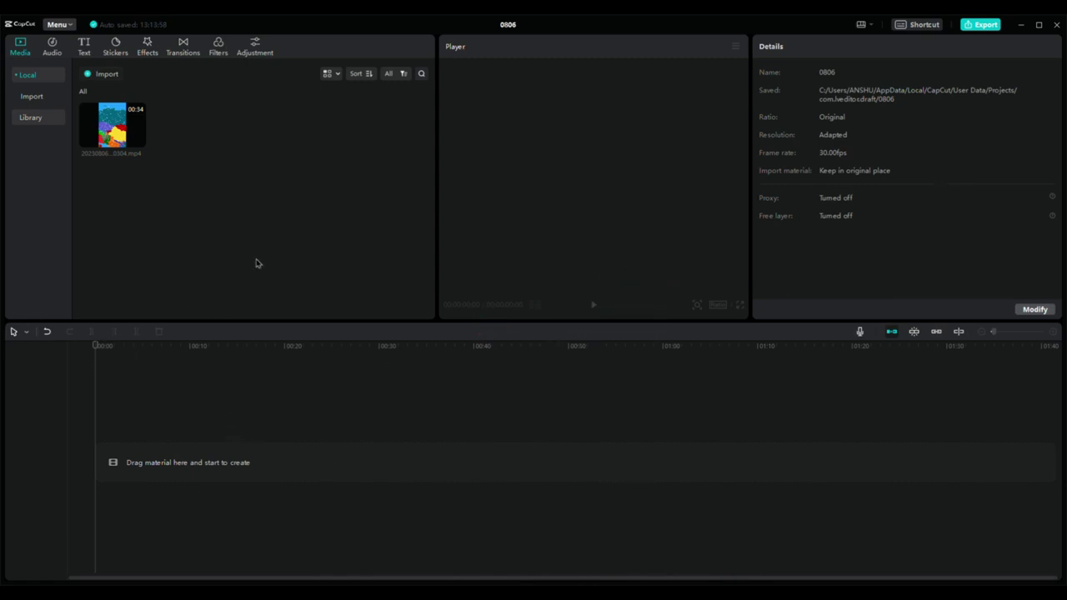
Add the 34-second map video from the imported media to the start of the timeline
{"action": "left_click", "coordinate": [138, 141]}
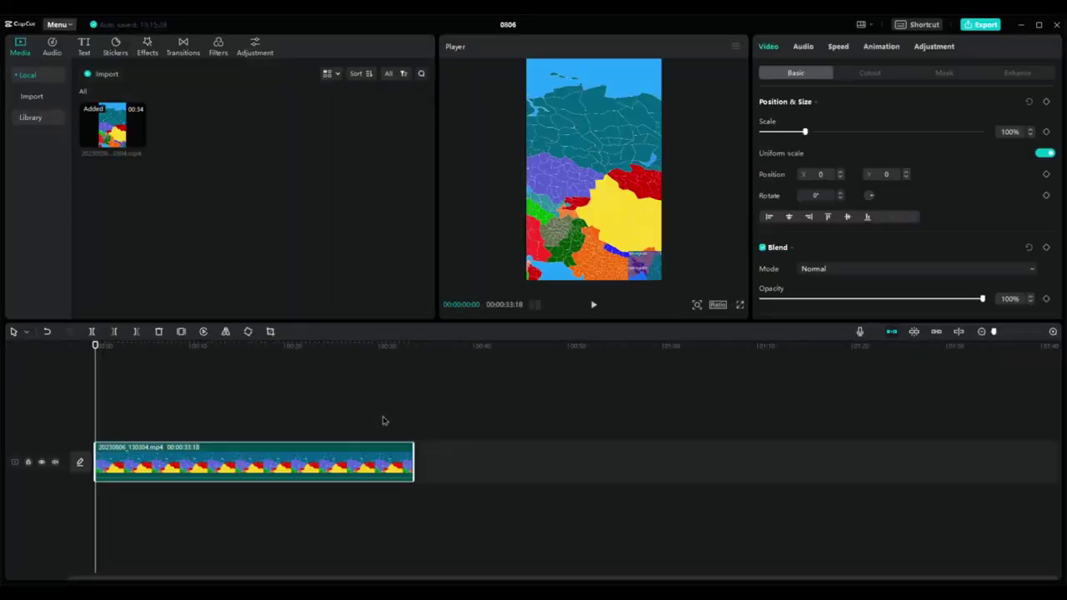
{"action": "left_click", "coordinate": [153, 382]}
{"action": "left_click_drag", "start_coordinate": [154, 384], "coordinate": [71, 432]}
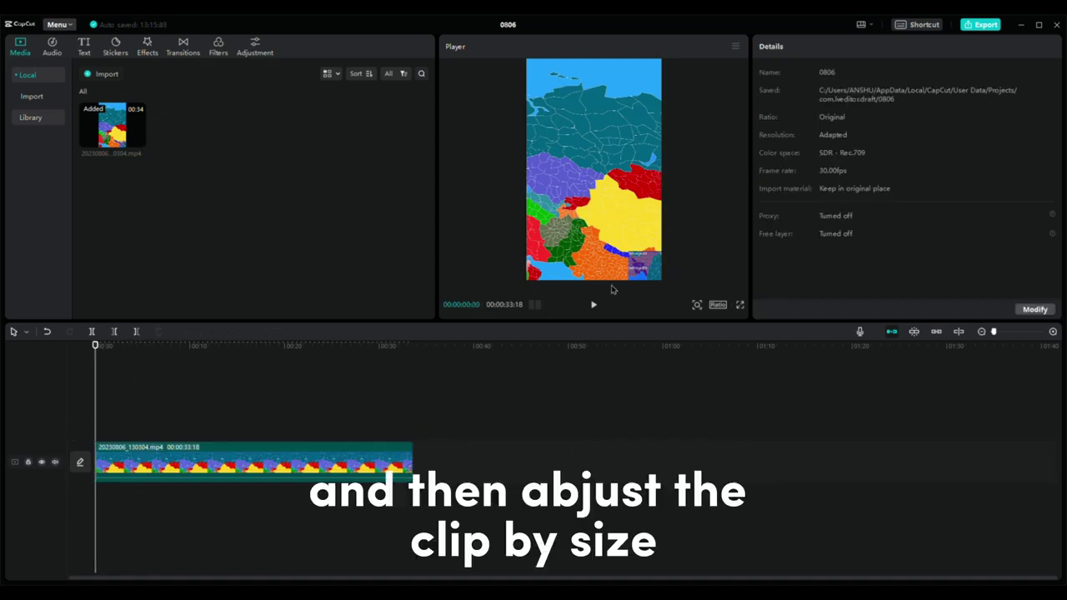
Set the project's aspect ratio to 9:16 and enlarge the map clip to 114% so it fills the frame
{"action": "left_click", "coordinate": [272, 463]}
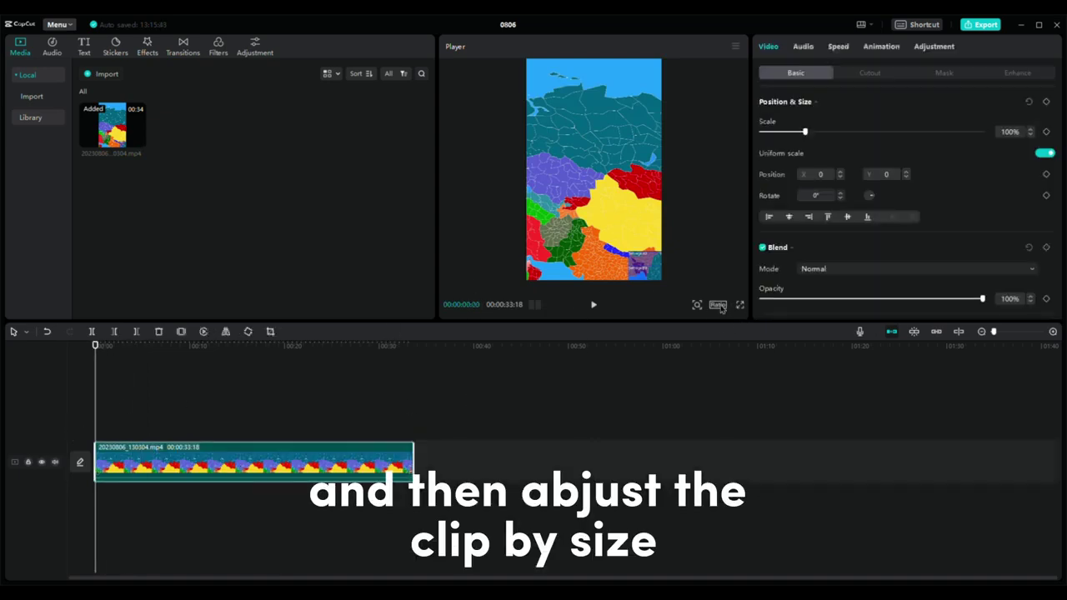
{"action": "left_click", "coordinate": [755, 435]}
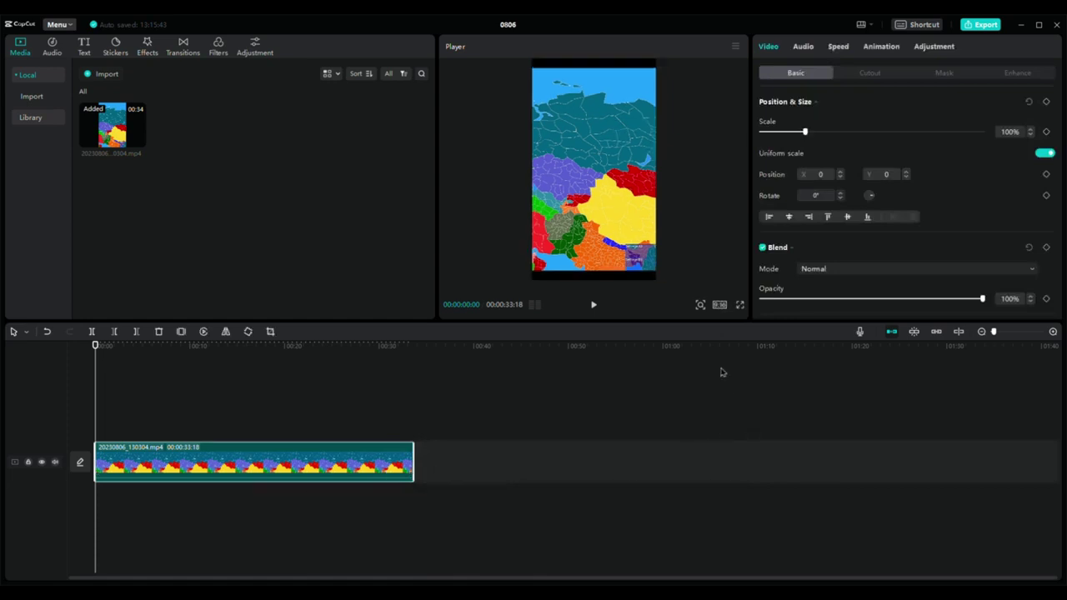
{"action": "left_click_drag", "start_coordinate": [656, 271], "coordinate": [671, 290]}
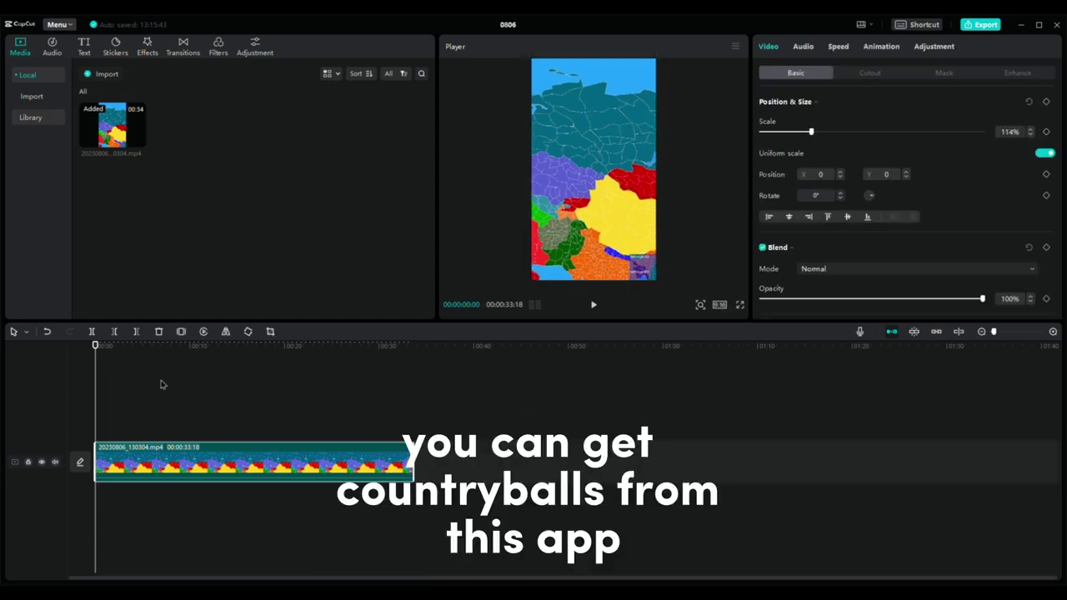
Overlay the Russia countryball image at 45% scale on the teal country, and extend it to about 32 seconds
{"action": "left_click", "coordinate": [161, 384]}
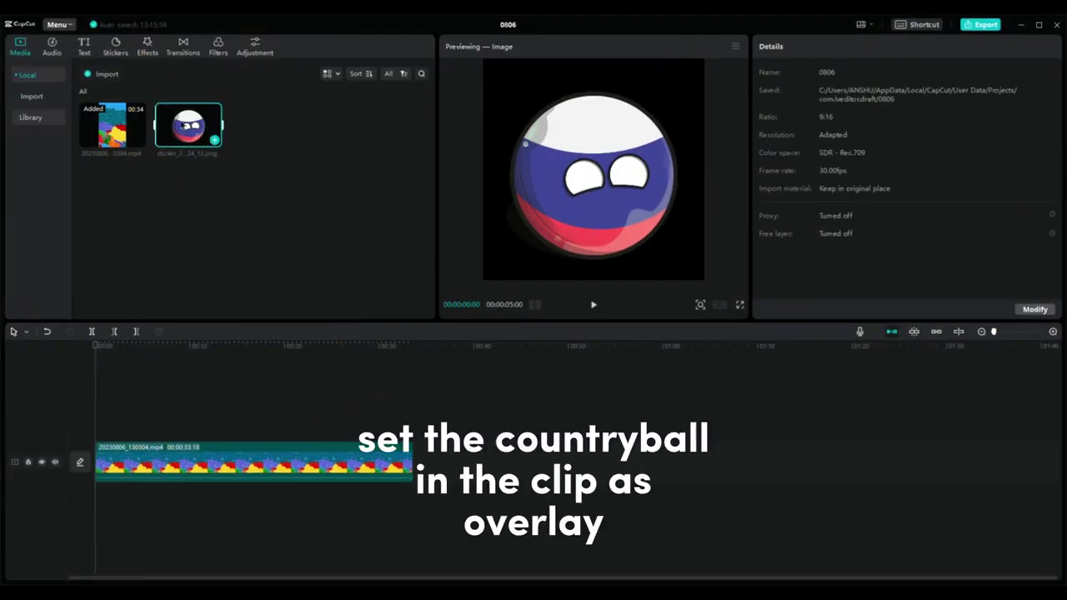
{"action": "left_click_drag", "start_coordinate": [188, 125], "coordinate": [127, 464]}
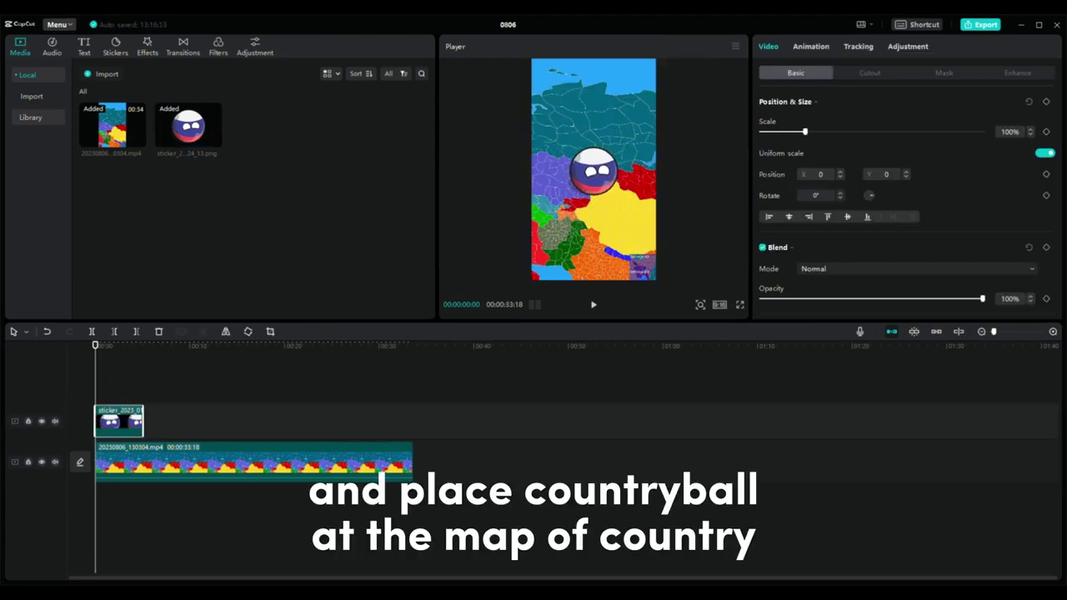
{"action": "left_click_drag", "start_coordinate": [603, 175], "coordinate": [604, 136]}
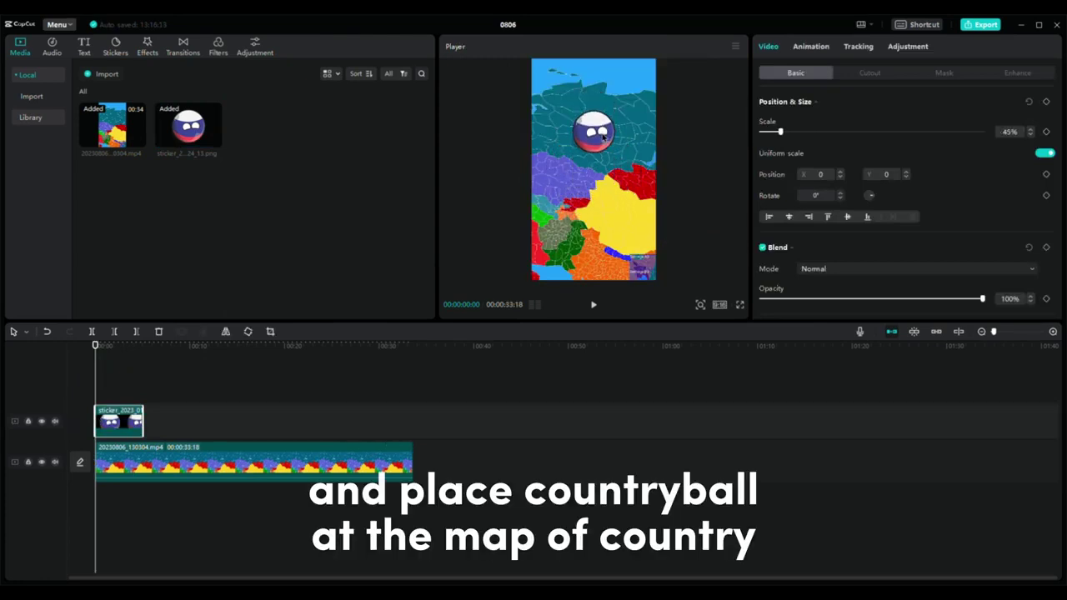
{"action": "key", "text": "space"}
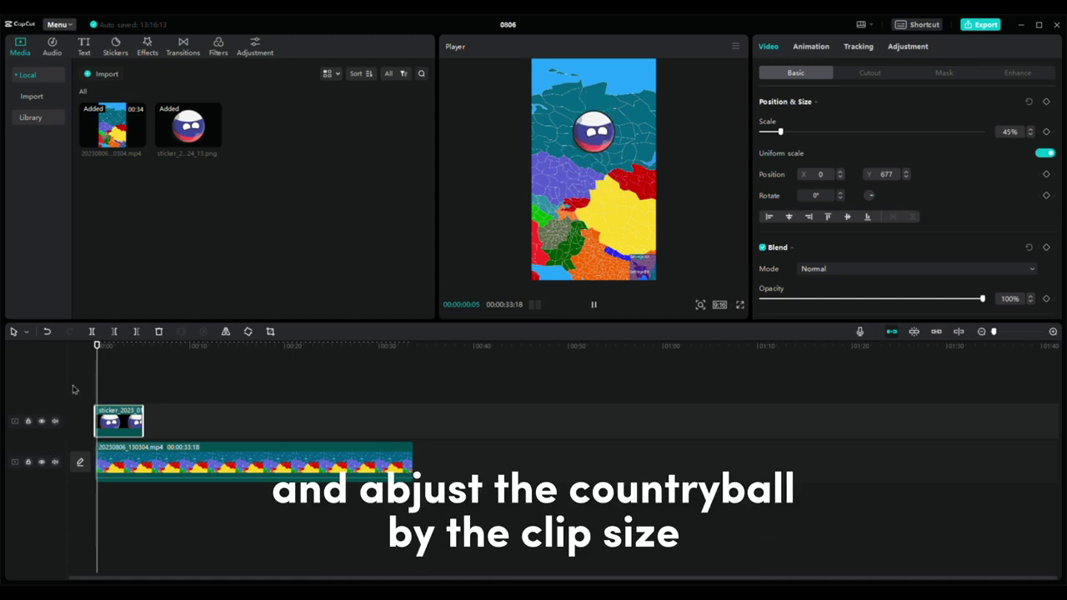
{"action": "left_click_drag", "start_coordinate": [145, 420], "coordinate": [400, 421]}
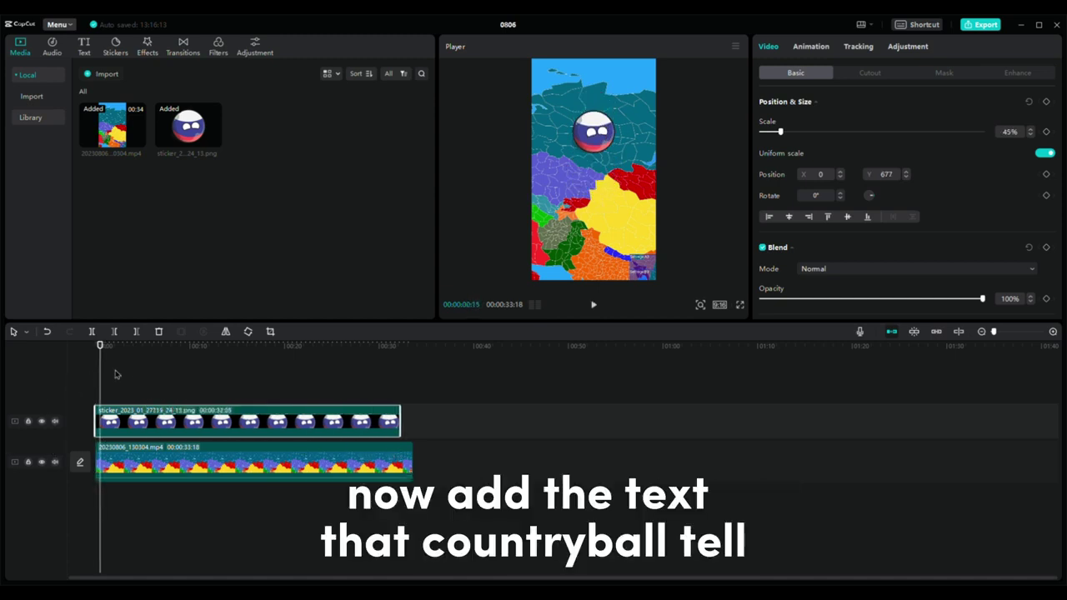
Add a default text at the start of the timeline reading "good morning"
{"action": "left_click_drag", "start_coordinate": [116, 374], "coordinate": [96, 396]}
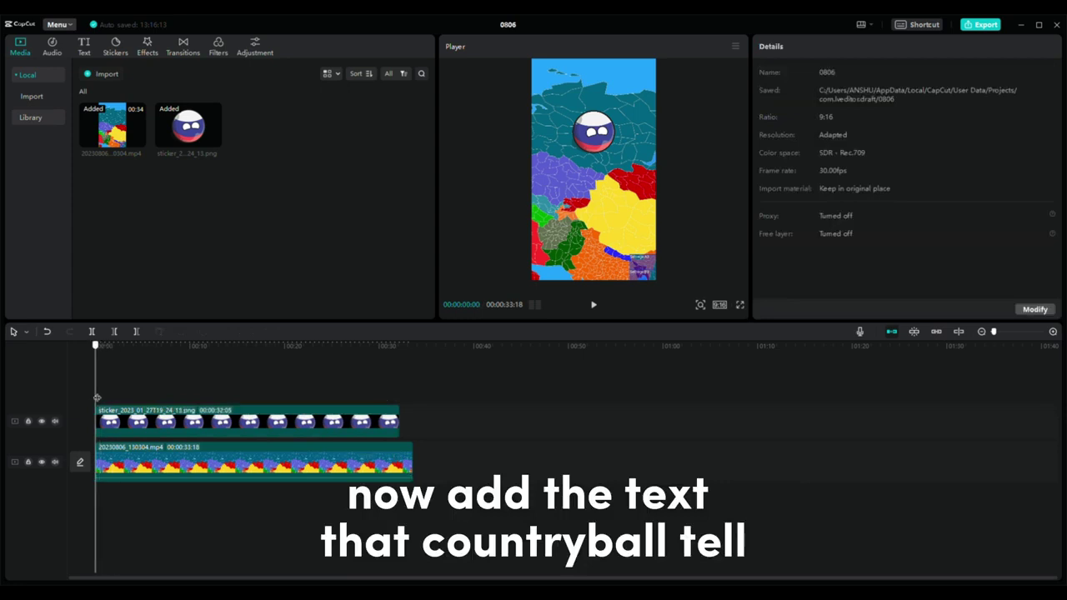
{"action": "left_click", "coordinate": [85, 49]}
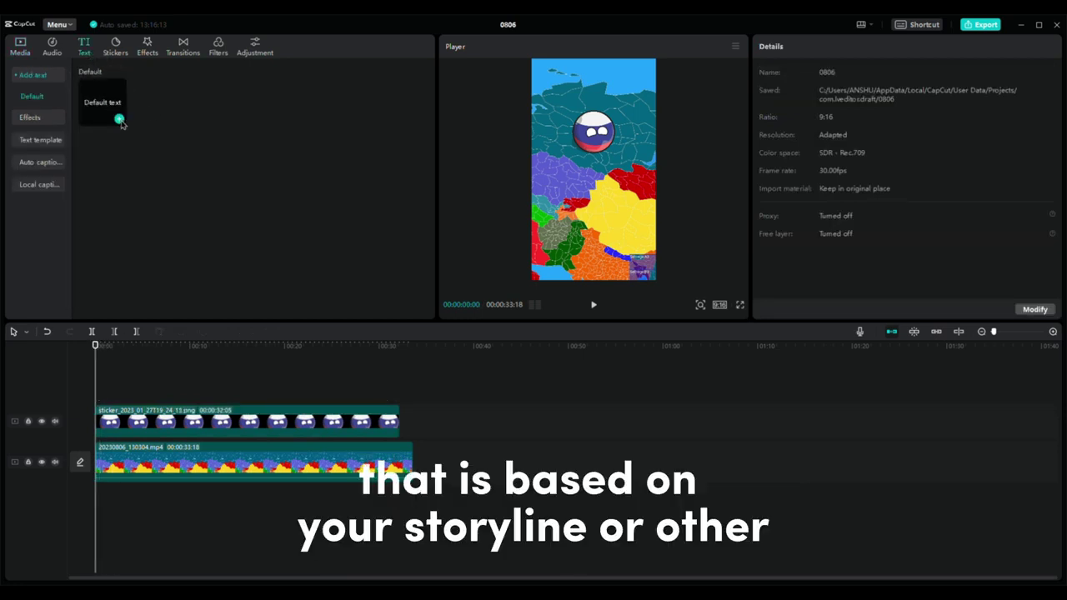
{"action": "left_click", "coordinate": [120, 120]}
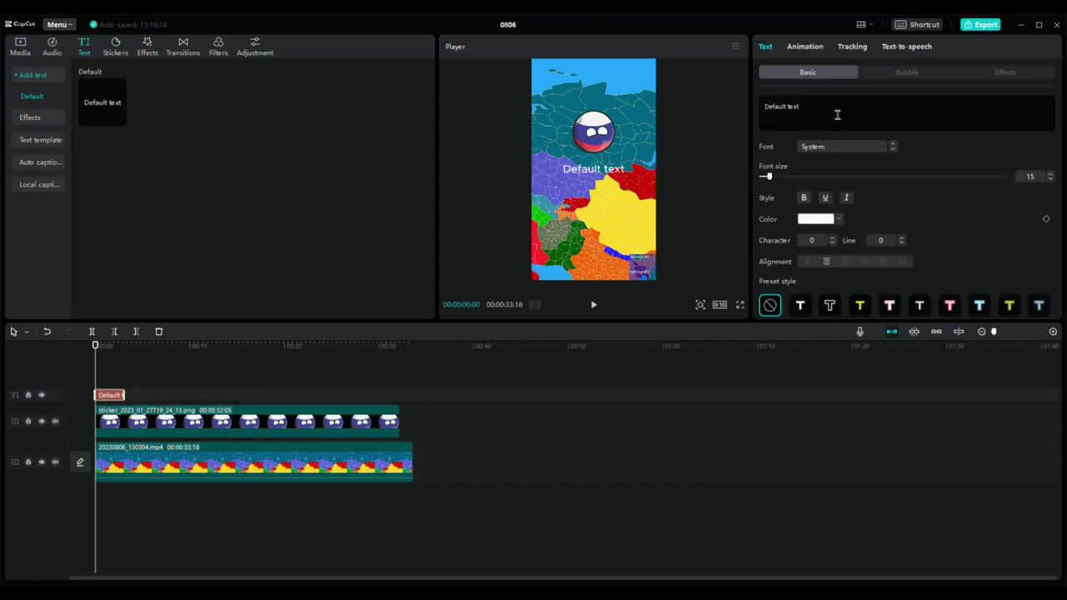
{"action": "left_click", "coordinate": [837, 114]}
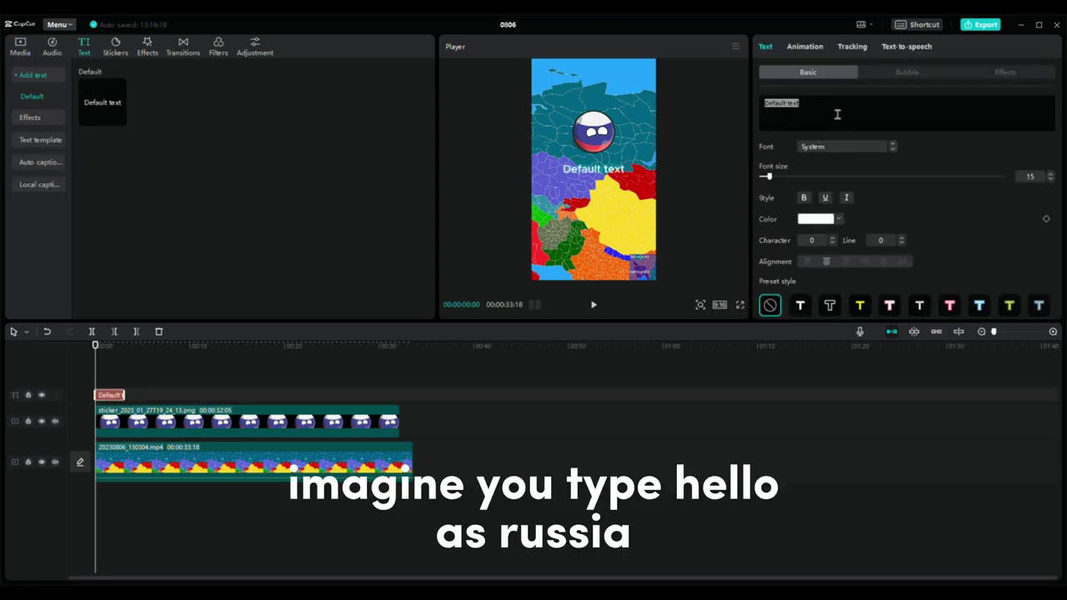
{"action": "key", "text": "BackSpace"}
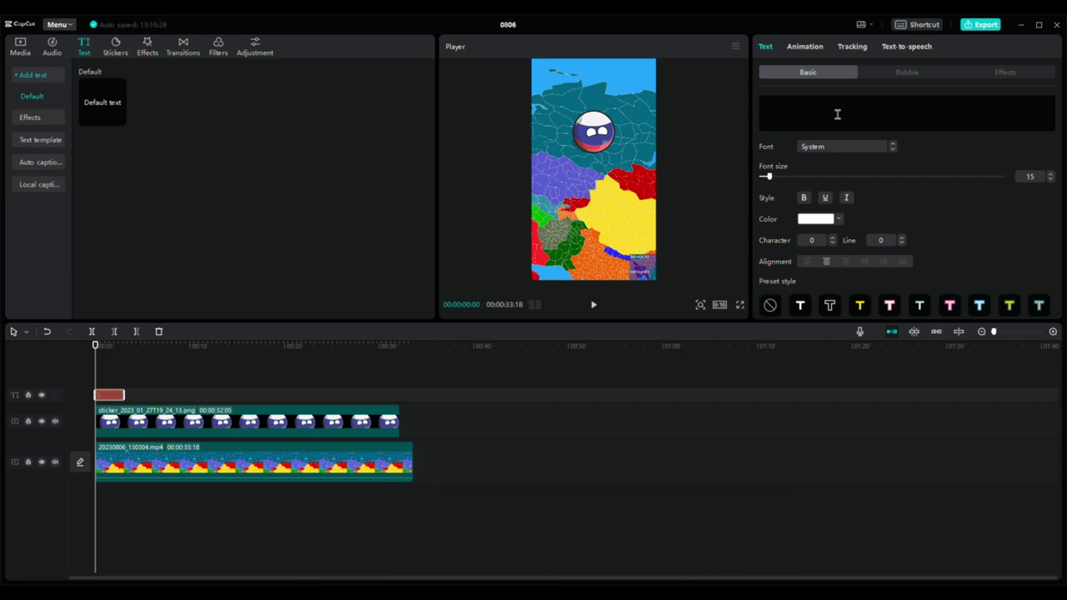
{"action": "type", "text": "to"}
{"action": "key", "text": "BackSpace"}
{"action": "type", "text": "good mi"}
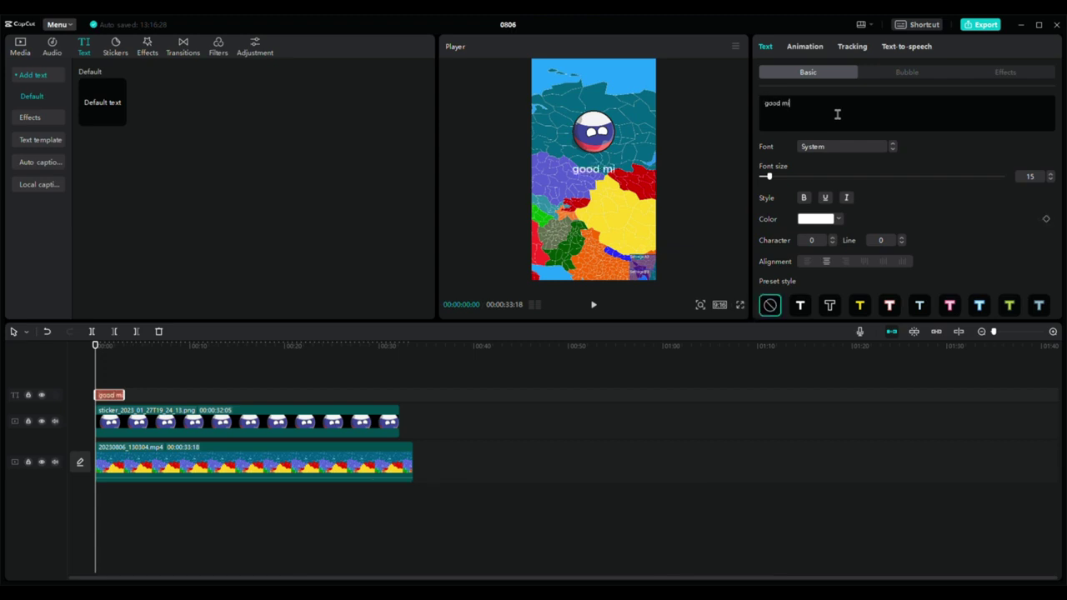
{"action": "key", "text": "BackSpace"}
{"action": "type", "text": "orning"}
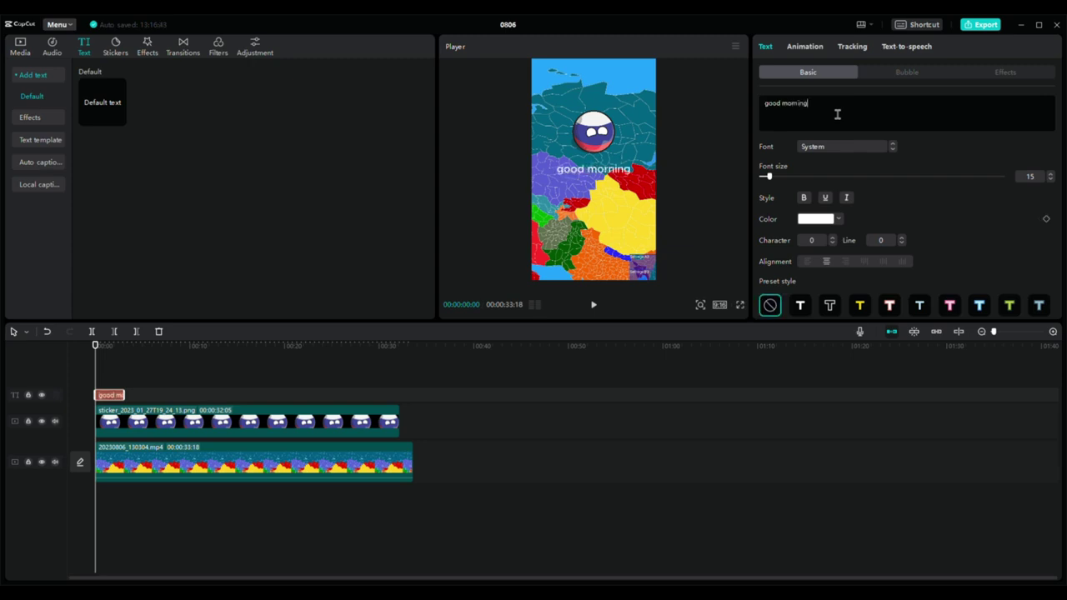
Style the "good morning" text with the Cunia-Bold font and the white black-outlined preset, and place it just under the countryball
{"action": "left_click", "coordinate": [893, 149]}
{"action": "left_click", "coordinate": [894, 149]}
{"action": "left_click", "coordinate": [894, 150]}
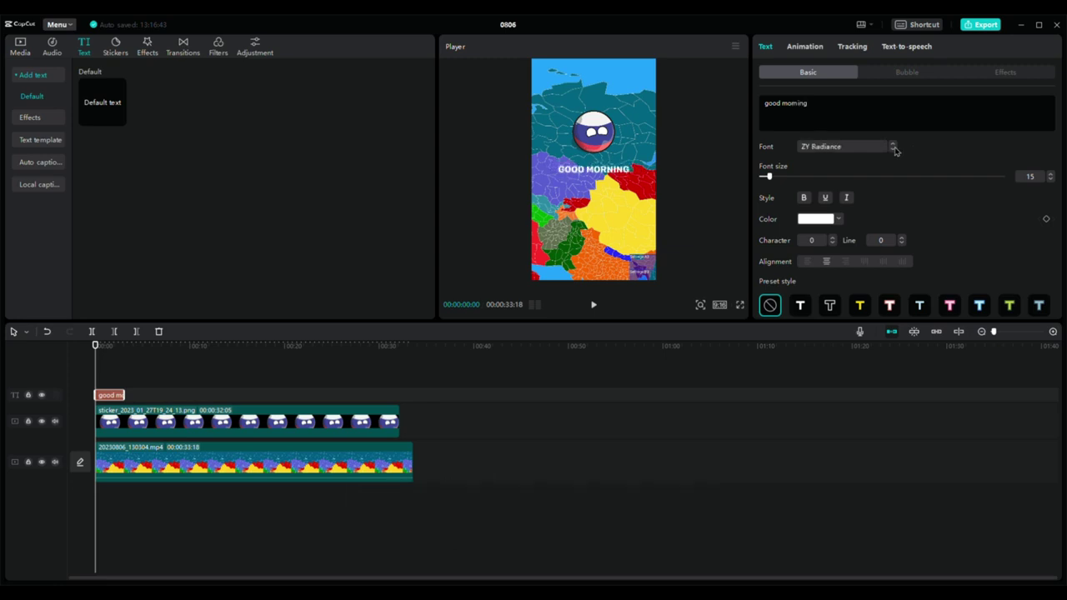
{"action": "left_click", "coordinate": [802, 307]}
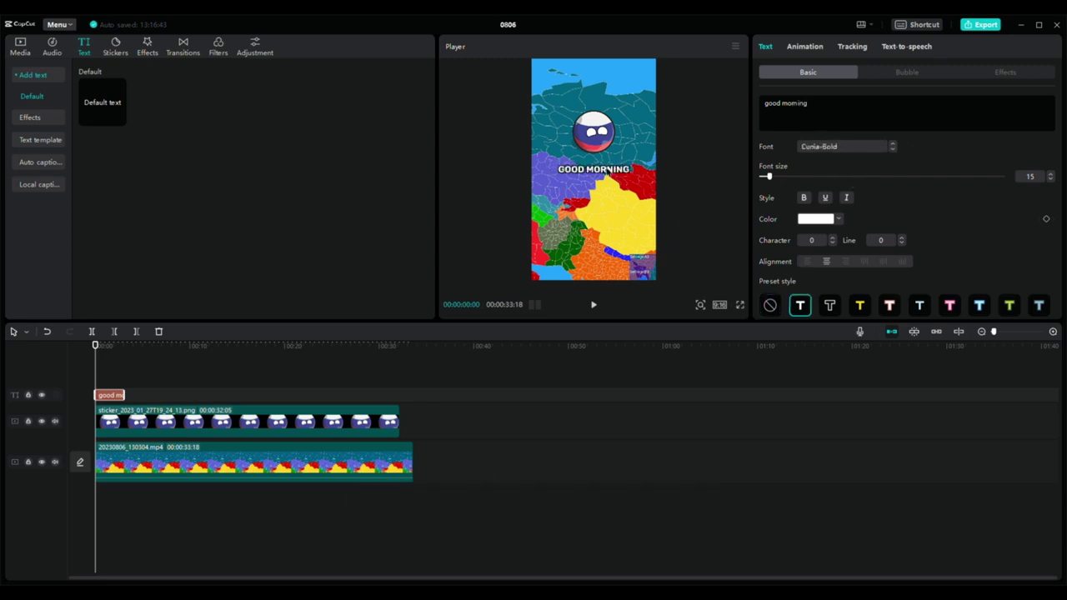
{"action": "left_click_drag", "start_coordinate": [608, 169], "coordinate": [609, 156]}
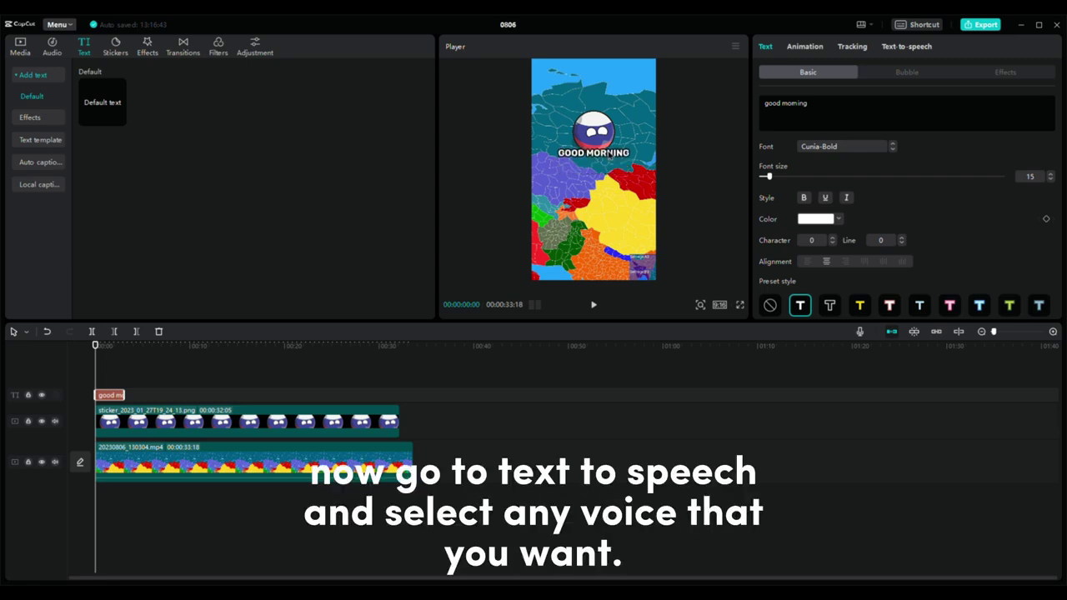
Generate a text-to-speech voiceover for "good morning" with the Energetic Male voice and play it back
{"action": "left_click", "coordinate": [904, 47]}
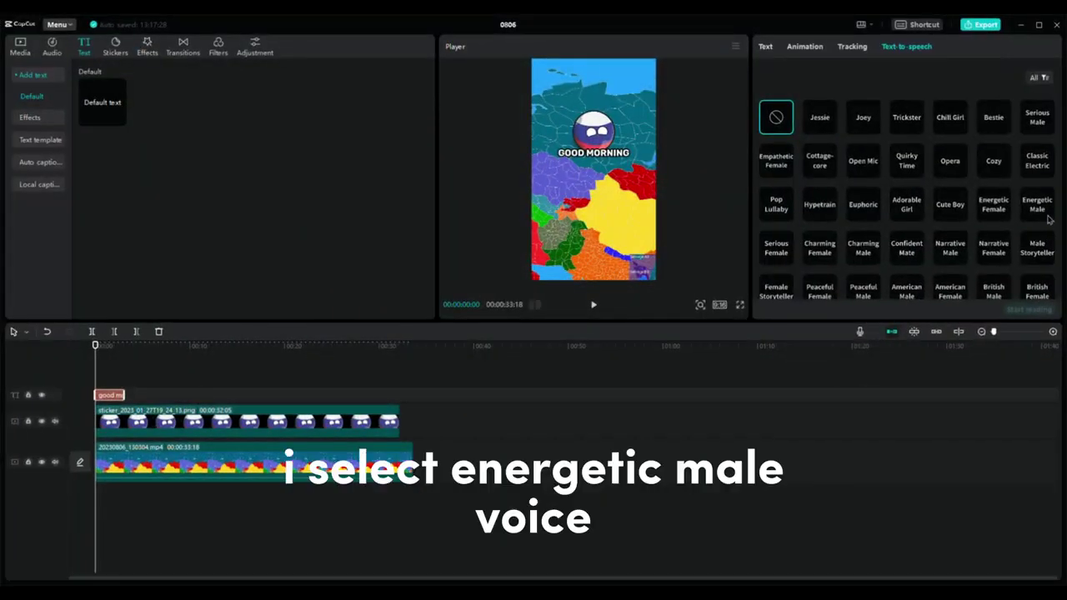
{"action": "left_click", "coordinate": [1044, 209]}
{"action": "left_click", "coordinate": [1032, 310]}
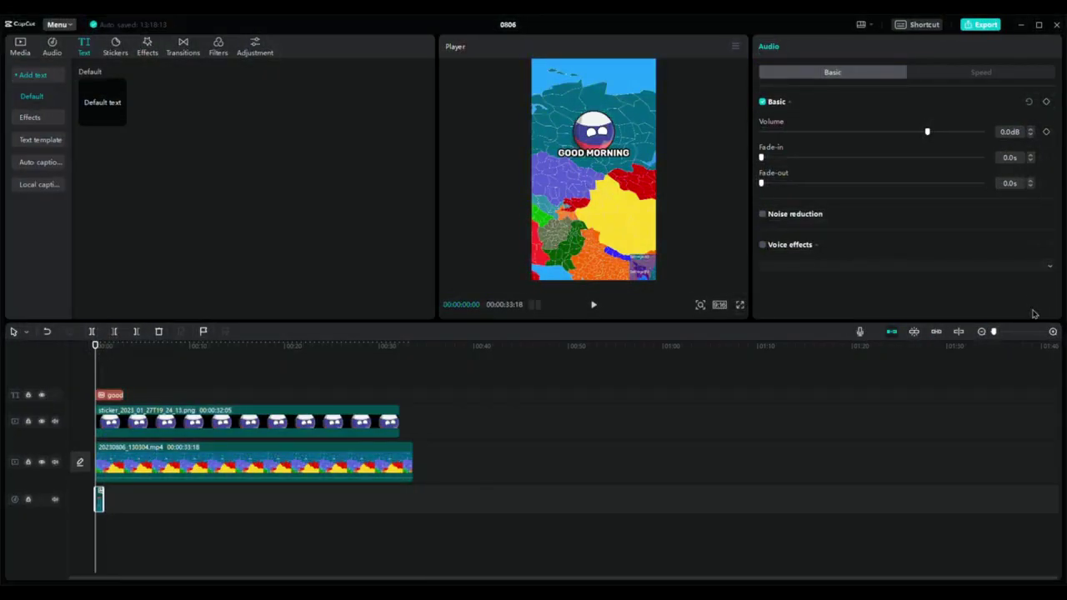
{"action": "key", "text": "space"}
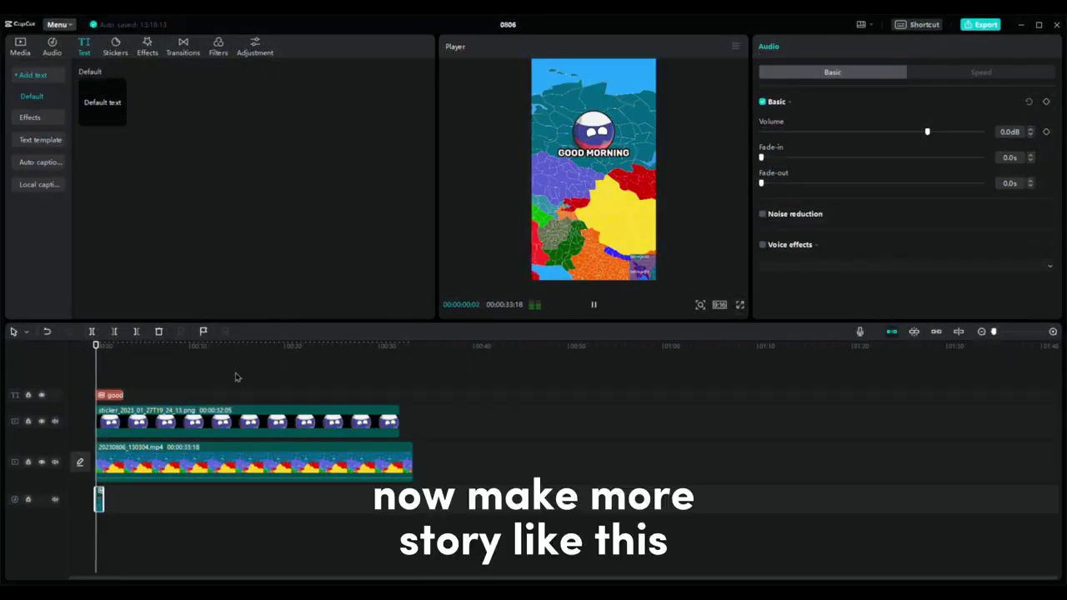
{"action": "key", "text": "space"}
Shorten the "good morning" text clip so it ends just after its voiceover
{"action": "left_click", "coordinate": [116, 395]}
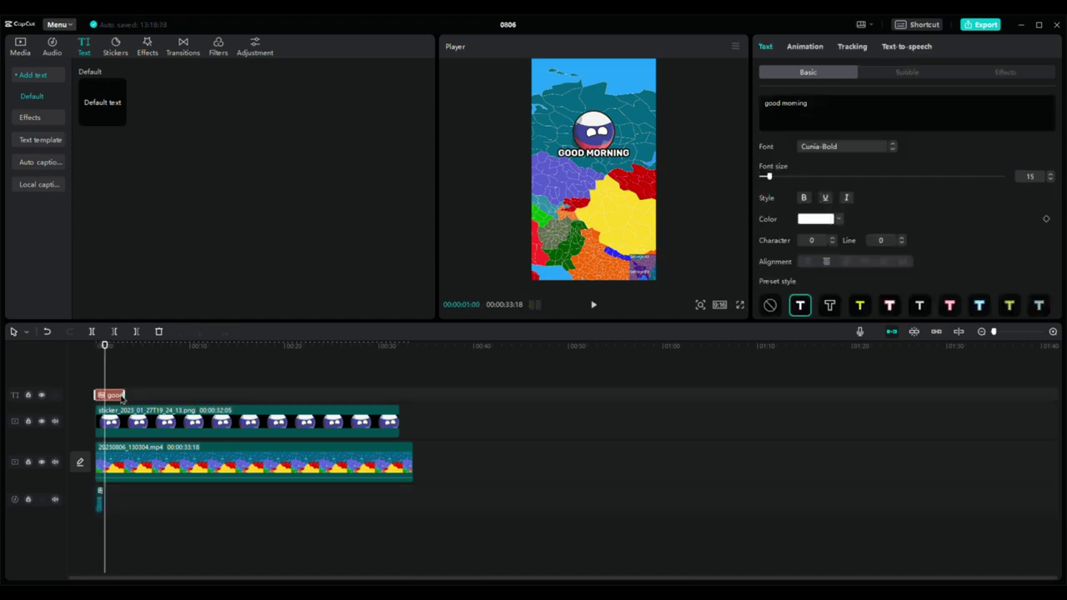
{"action": "left_click_drag", "start_coordinate": [131, 398], "coordinate": [111, 399]}
{"action": "scroll", "coordinate": [167, 402], "scroll_direction": "up", "scroll_amount": 5}
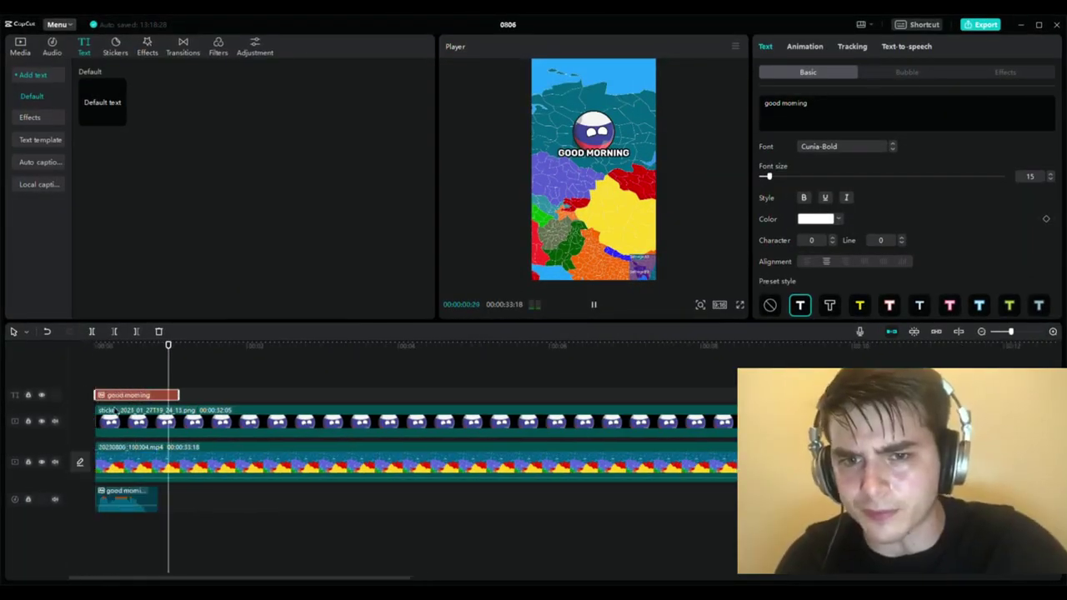
{"action": "left_click_drag", "start_coordinate": [179, 397], "coordinate": [163, 399]}
{"action": "key", "text": "space"}
Add a second default text at 00:00:01:08 reading "lets check what is today"
{"action": "left_click", "coordinate": [191, 349]}
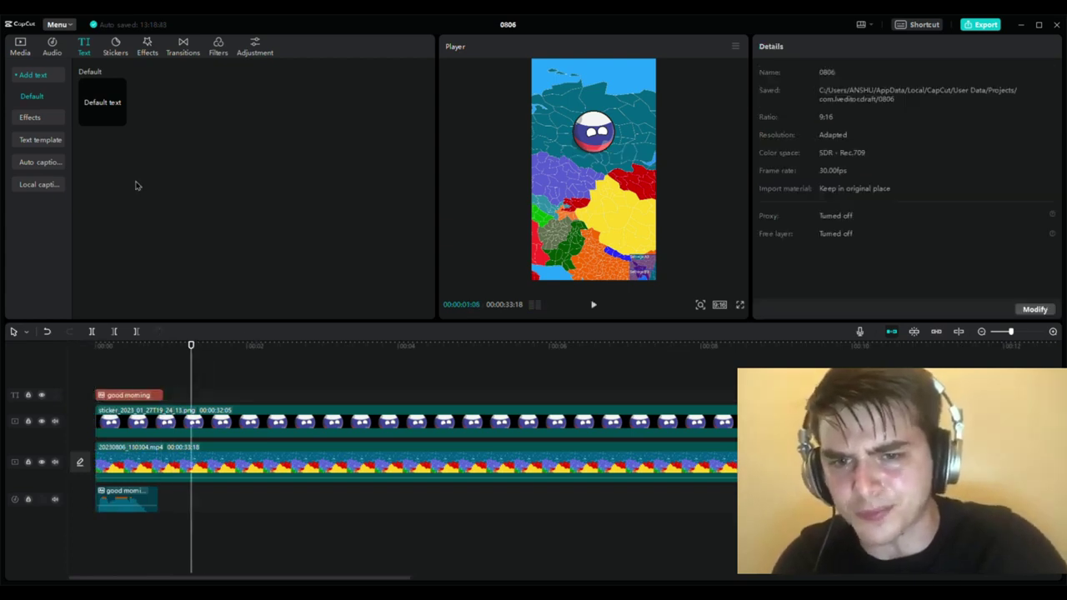
{"action": "left_click", "coordinate": [120, 118]}
{"action": "left_click", "coordinate": [836, 111]}
{"action": "type", "text": "lets check what is today"}
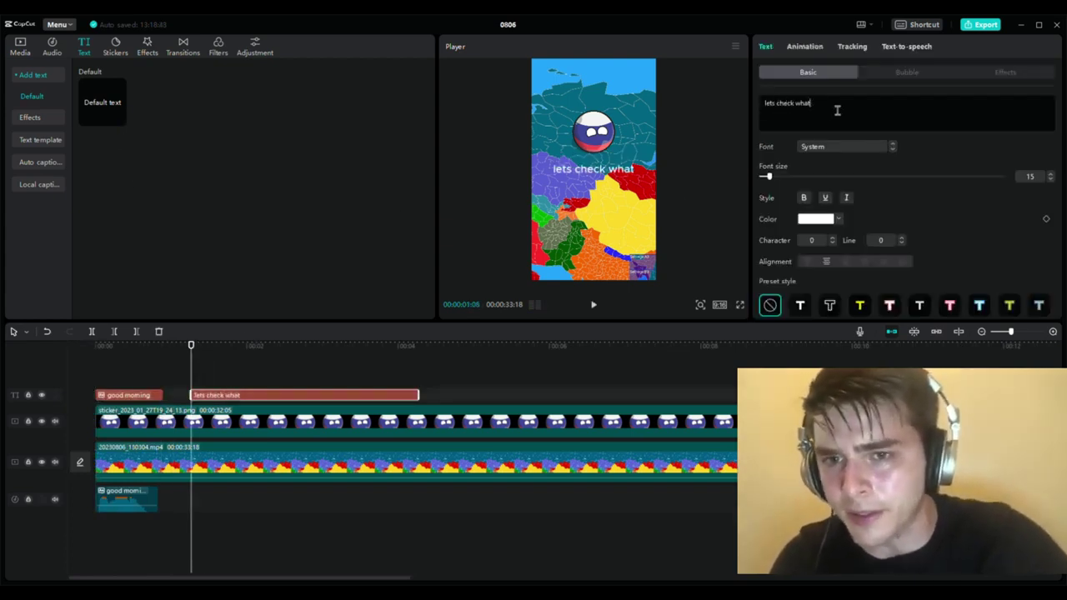
Reword the second text to "lets check whic date" with "is today" on a second line
{"action": "scroll", "coordinate": [892, 148], "scroll_direction": "down", "scroll_amount": 1}
{"action": "left_click", "coordinate": [889, 111]}
{"action": "key", "text": "BackSpace"}
{"action": "key", "text": "BackSpace"}
{"action": "key", "text": "BackSpace"}
{"action": "key", "text": "BackSpace"}
{"action": "key", "text": "BackSpace"}
{"action": "key", "text": "BackSpace"}
{"action": "key", "text": "BackSpace"}
{"action": "key", "text": "BackSpace"}
{"action": "key", "text": "BackSpace"}
{"action": "key", "text": "BackSpace"}
{"action": "key", "text": "BackSpace"}
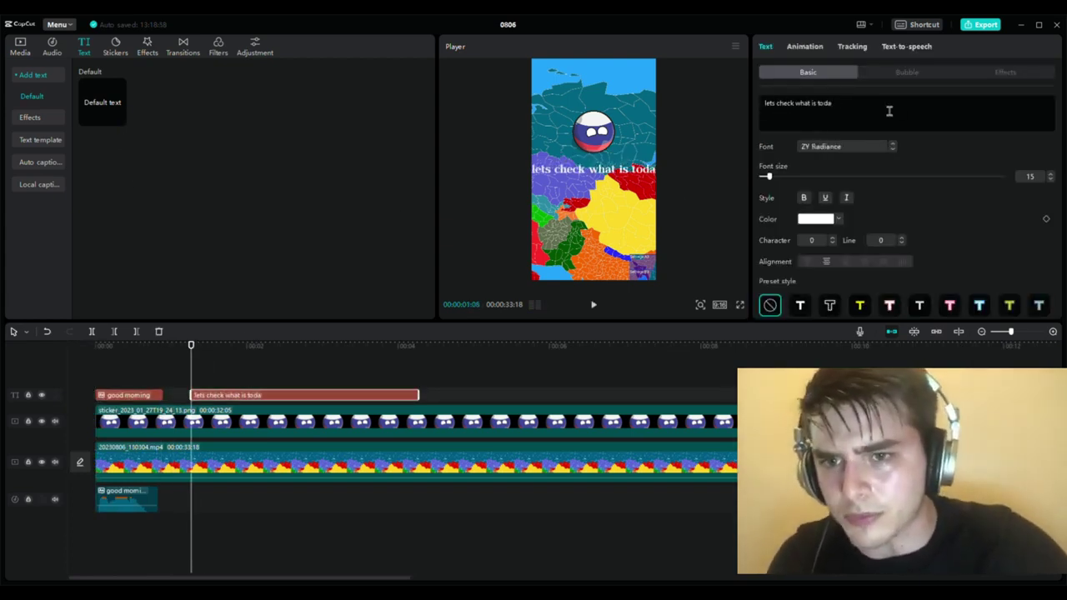
{"action": "type", "text": "ic date"}
{"action": "key", "text": "Return"}
{"action": "type", "text": "is today"}
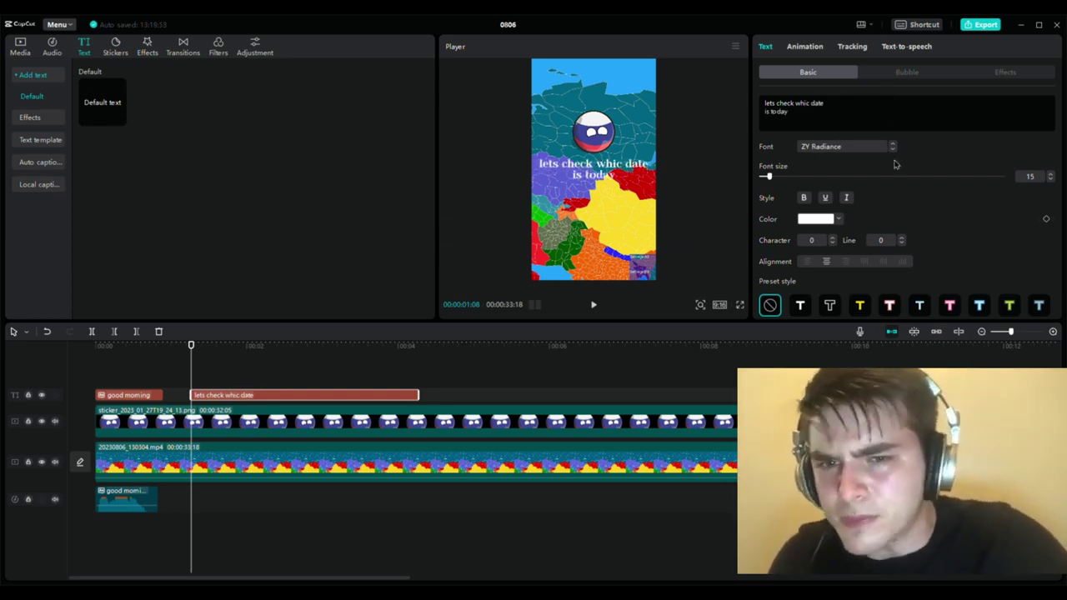
Give the second text the bold all-caps font and black-outlined style, and correct "whic" to "which"
{"action": "scroll", "coordinate": [893, 149], "scroll_direction": "down", "scroll_amount": 3}
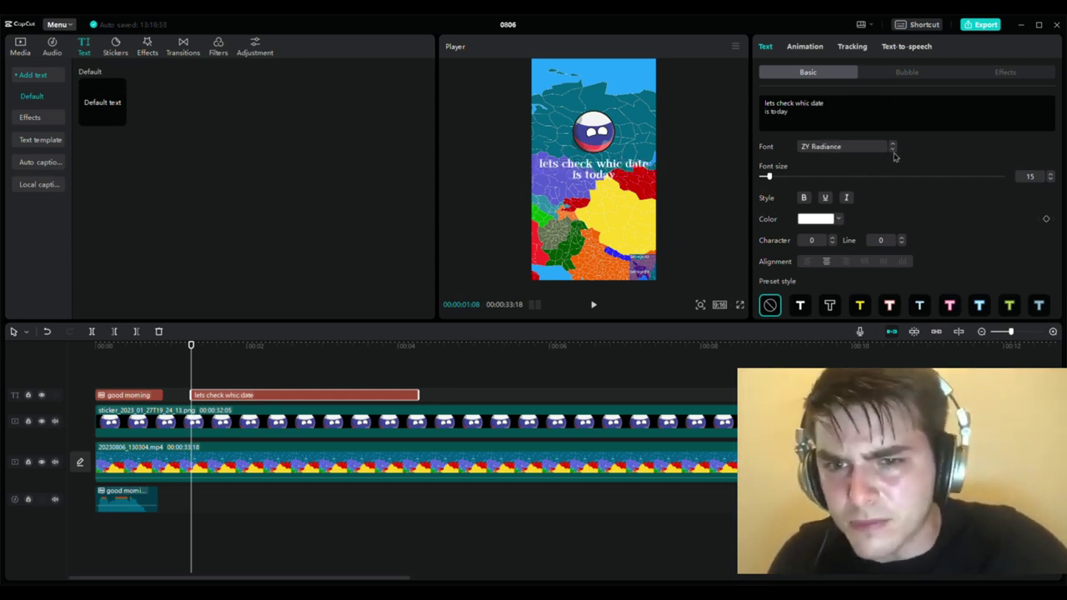
{"action": "left_click", "coordinate": [815, 103]}
{"action": "type", "text": "h"}
Generate a text-to-speech voiceover for the "lets check which date is today" text with the Energetic Male voice
{"action": "left_click", "coordinate": [906, 46]}
{"action": "left_click", "coordinate": [1037, 204]}
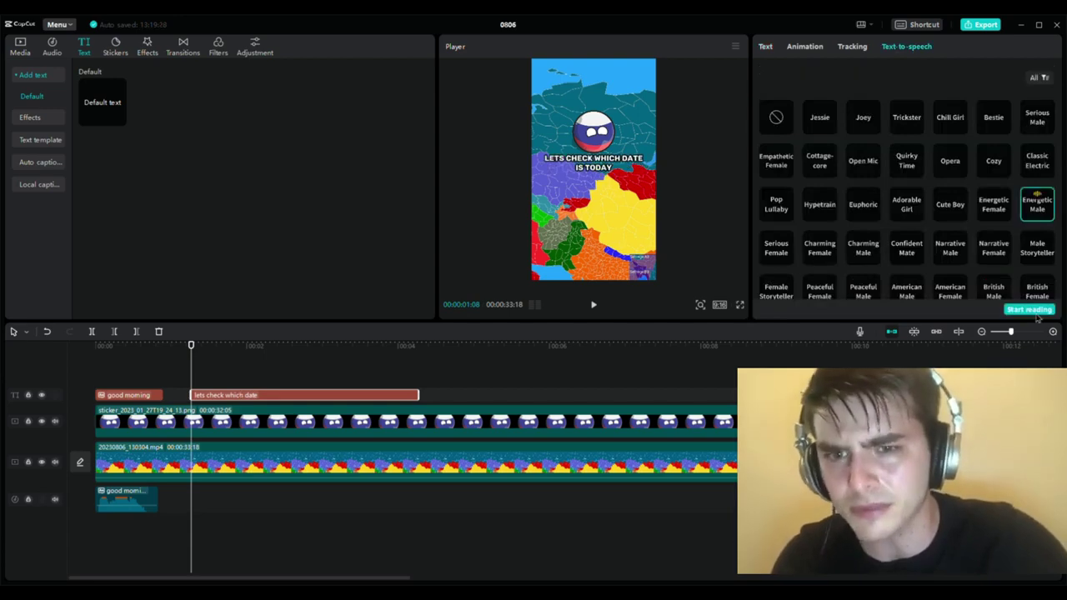
{"action": "left_click", "coordinate": [1027, 308]}
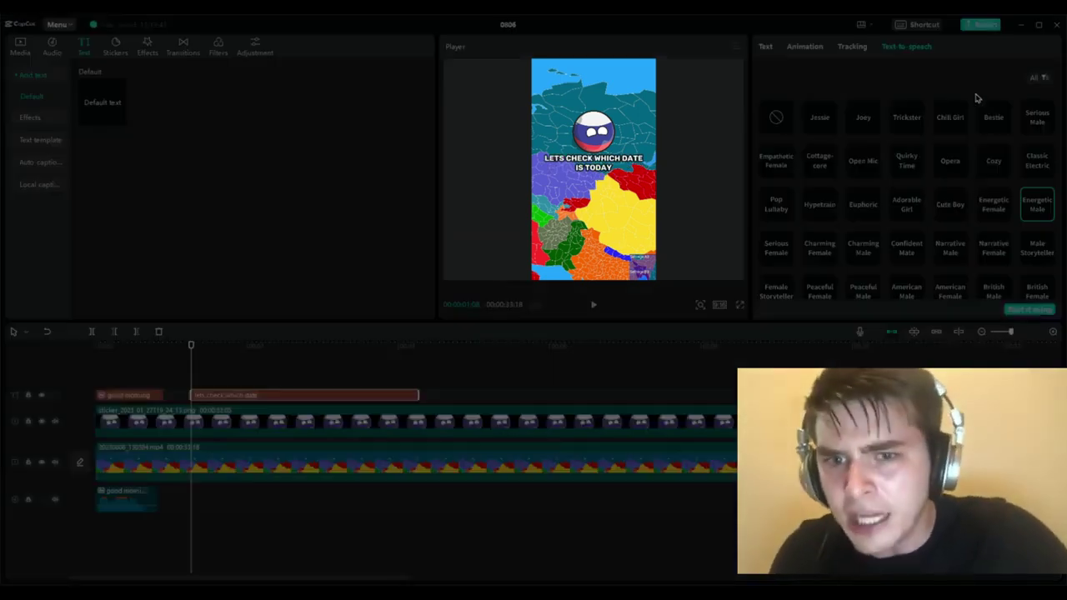
Split the countryball overlay at 00:00:03:25 and show the project's imported media
{"action": "left_click", "coordinate": [455, 386]}
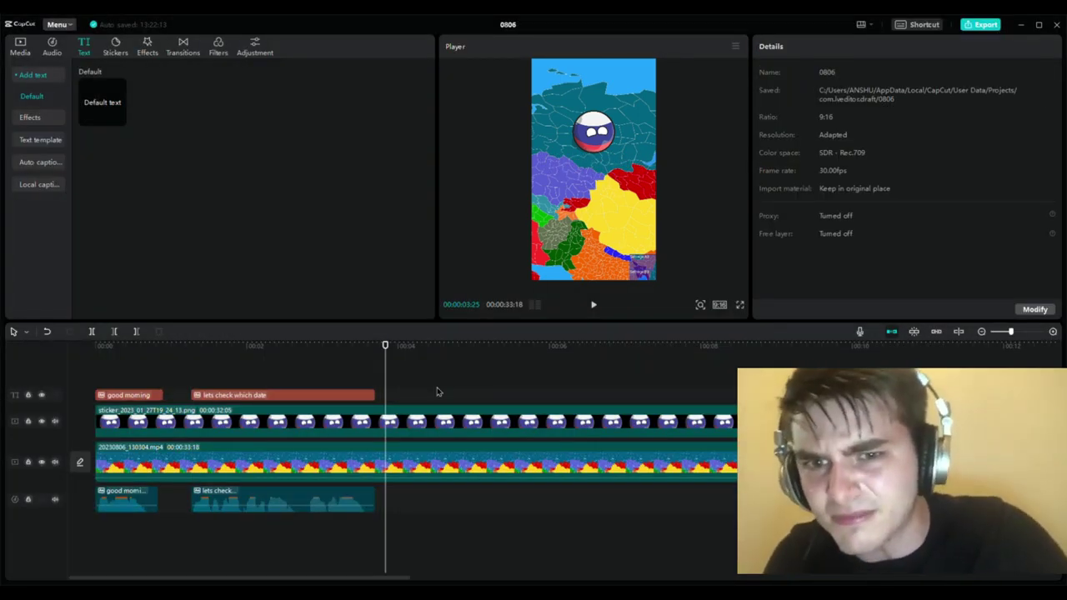
{"action": "left_click", "coordinate": [435, 416]}
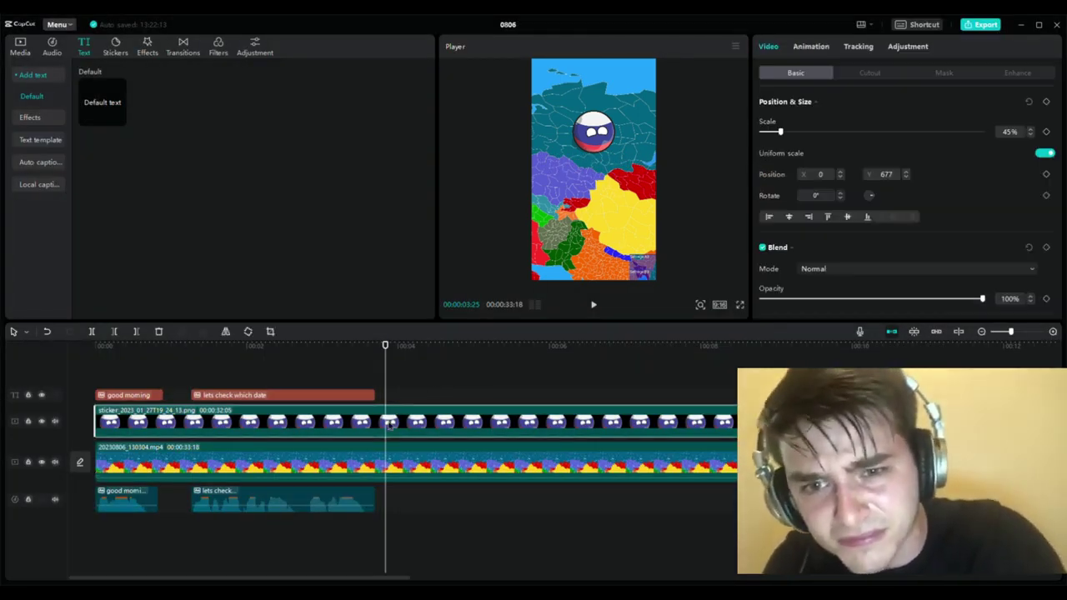
{"action": "key", "text": "ctrl+b"}
{"action": "left_click", "coordinate": [20, 46]}
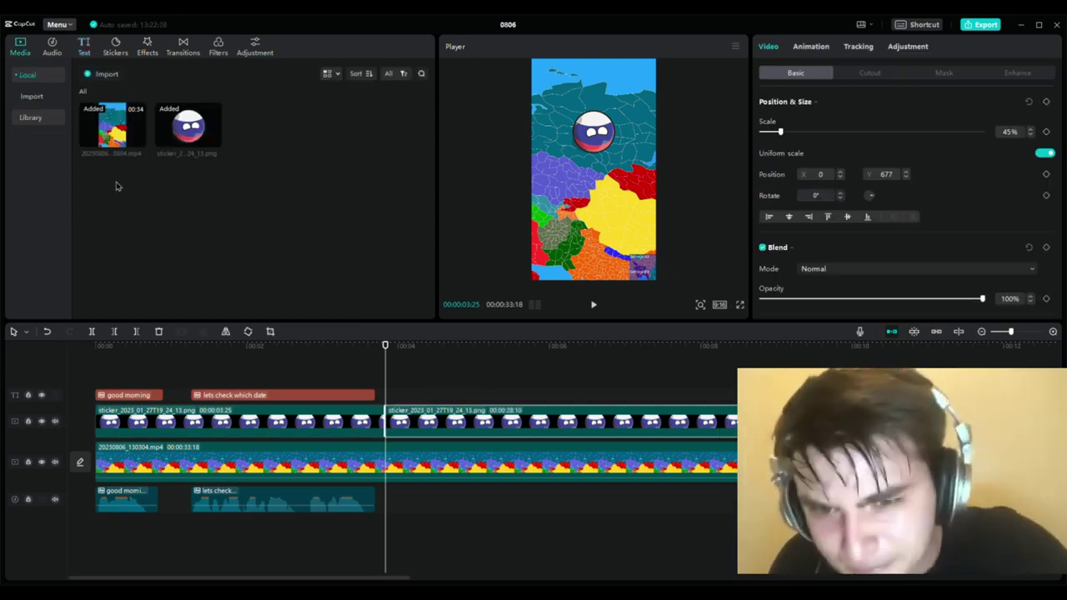
Replace the countryball overlay section after 00:00:03:25 with the sticker_2023_08_06T13_21_25.png image
{"action": "left_click_drag", "start_coordinate": [264, 126], "coordinate": [448, 424]}
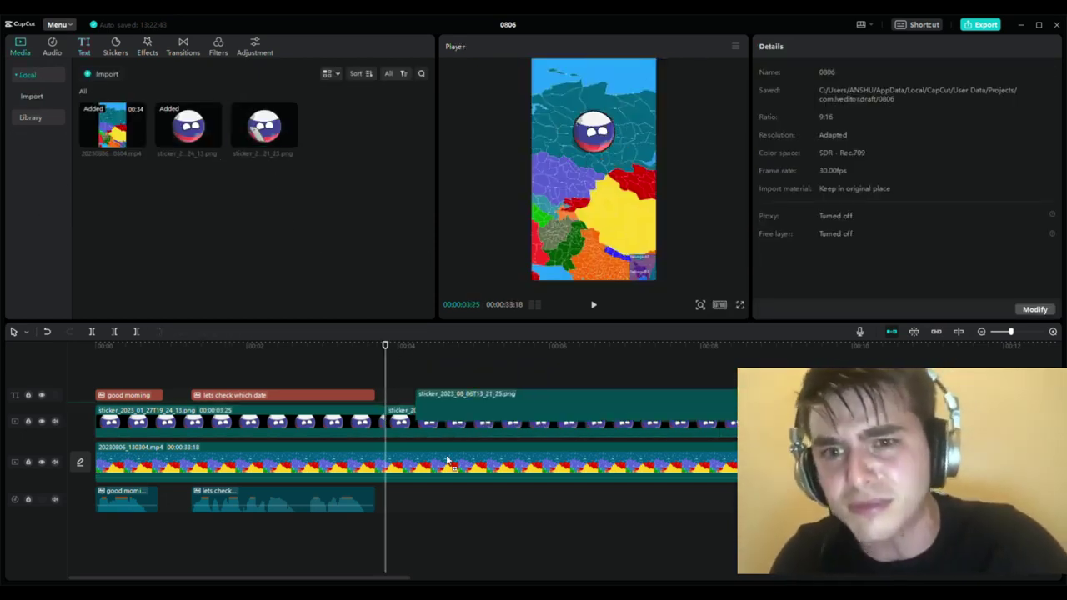
{"action": "left_click", "coordinate": [607, 424]}
{"action": "left_click_drag", "start_coordinate": [385, 345], "coordinate": [438, 346]}
Search the sound effects for "swish" and preview the Swish effect
{"action": "left_click", "coordinate": [51, 46]}
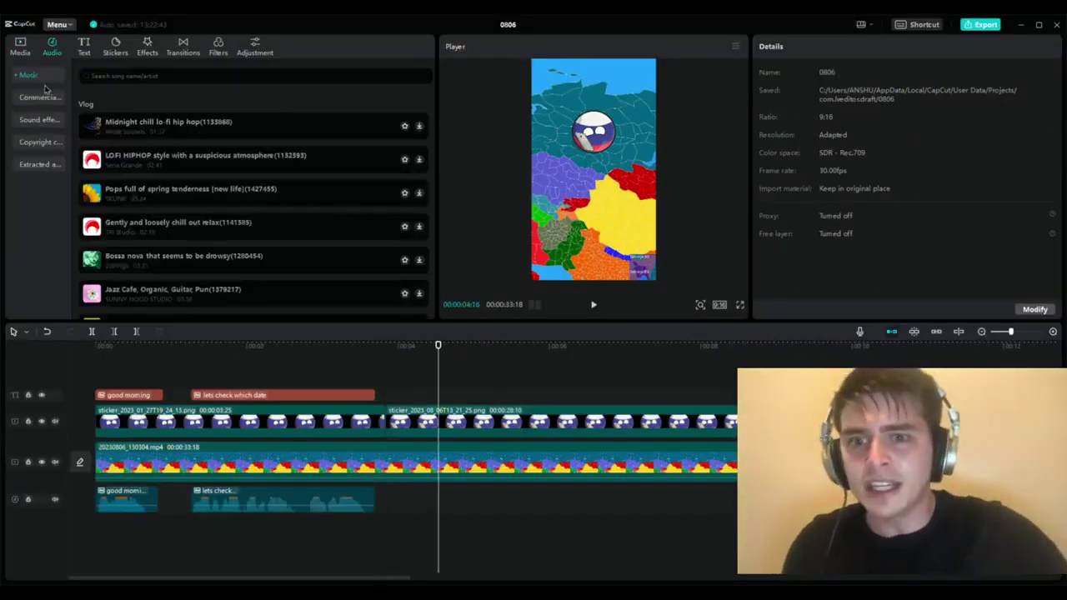
{"action": "left_click", "coordinate": [39, 119]}
{"action": "left_click", "coordinate": [198, 82]}
{"action": "type", "text": "swish"}
{"action": "key", "text": "Return"}
{"action": "left_click", "coordinate": [323, 120]}
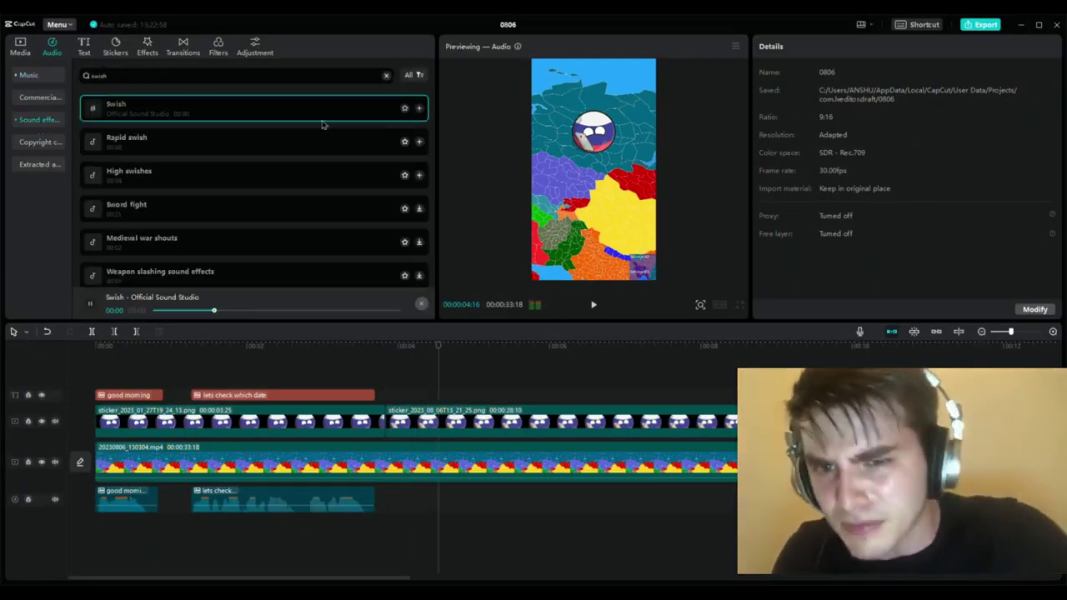
Add the Swish effect, align it with the overlay change at about 00:00:03:26, and play the sequence from the start
{"action": "left_click", "coordinate": [420, 108]}
{"action": "left_click_drag", "start_coordinate": [454, 501], "coordinate": [409, 500]}
{"action": "left_click_drag", "start_coordinate": [438, 346], "coordinate": [388, 348]}
{"action": "left_click_drag", "start_coordinate": [410, 503], "coordinate": [402, 502]}
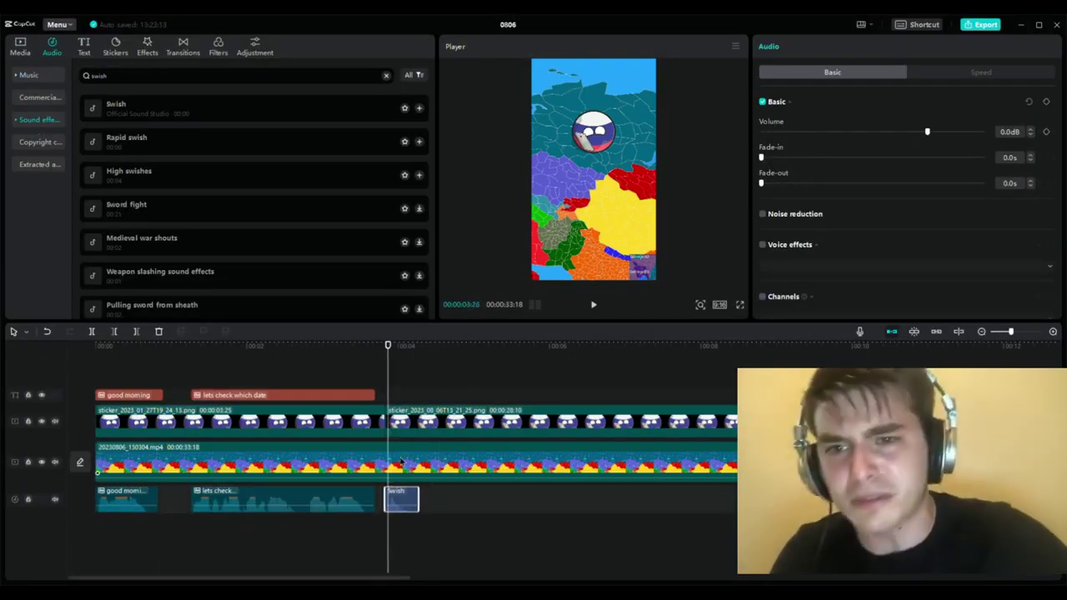
{"action": "left_click_drag", "start_coordinate": [387, 346], "coordinate": [66, 375]}
{"action": "key", "text": "space"}
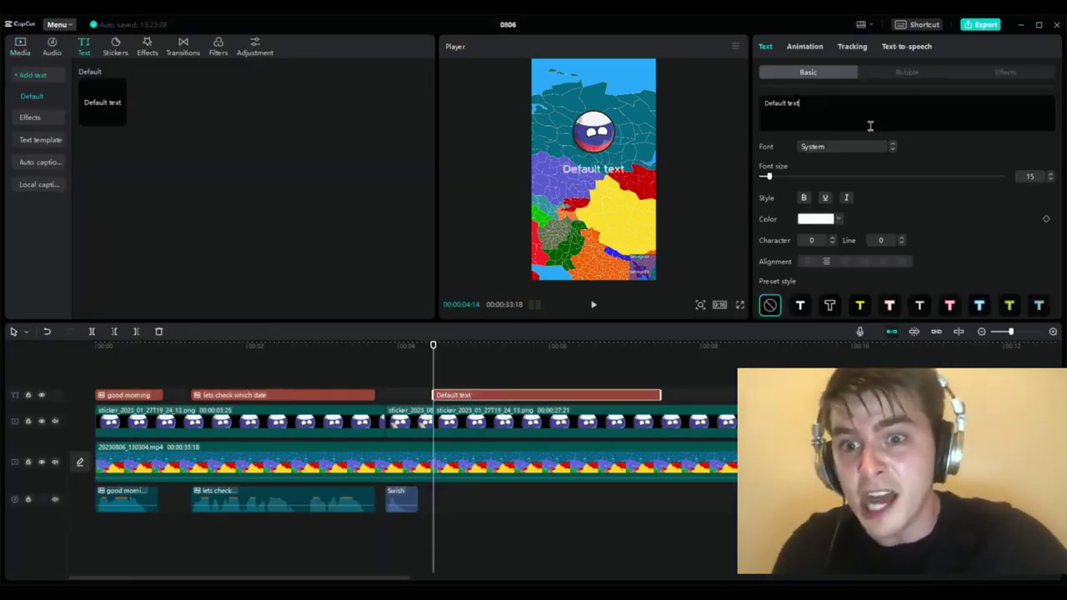
Reword the default text at 00:00:04:14 to "ohh wow!" with "today is 25 december" on a second line
{"action": "key", "text": "BackSpace"}
{"action": "key", "text": "BackSpace"}
{"action": "key", "text": "BackSpace"}
{"action": "key", "text": "BackSpace"}
{"action": "key", "text": "BackSpace"}
{"action": "key", "text": "BackSpace"}
{"action": "key", "text": "BackSpace"}
{"action": "key", "text": "BackSpace"}
{"action": "key", "text": "BackSpace"}
{"action": "key", "text": "BackSpace"}
{"action": "key", "text": "BackSpace"}
{"action": "key", "text": "BackSpace"}
{"action": "type", "text": "ohh wow!"}
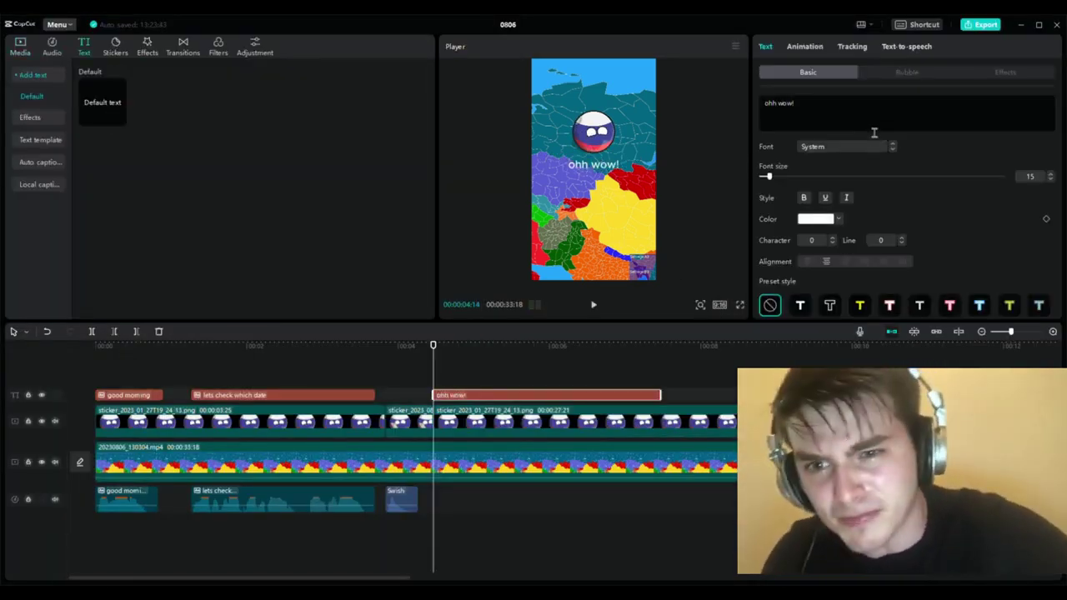
{"action": "key", "text": "Return"}
{"action": "type", "text": "today is 25 december"}
Give the "ohh wow!" text the Cunia-Bold font and black-outlined style, shrink it slightly and place it just below the countryball
{"action": "left_click", "coordinate": [892, 150]}
{"action": "left_click", "coordinate": [893, 151]}
{"action": "left_click", "coordinate": [800, 306]}
{"action": "left_click_drag", "start_coordinate": [644, 179], "coordinate": [635, 175]}
{"action": "left_click_drag", "start_coordinate": [589, 168], "coordinate": [599, 161]}
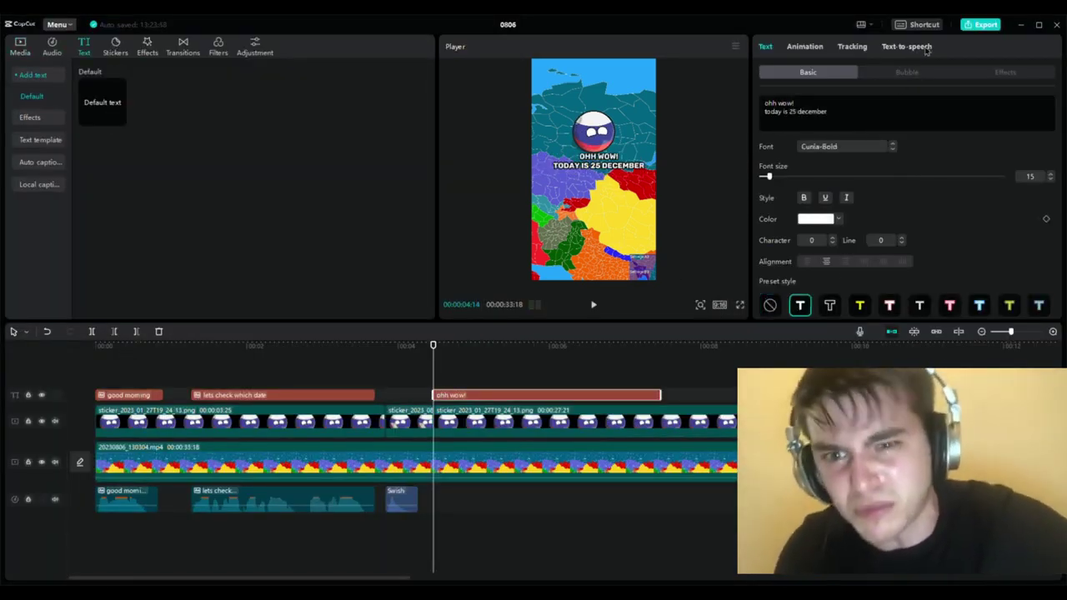
Generate a text-to-speech voiceover for the "ohh wow! today is 25 december" text with the Energetic Male voice and play it back
{"action": "left_click", "coordinate": [908, 47]}
{"action": "left_click", "coordinate": [950, 248]}
{"action": "left_click", "coordinate": [1038, 207]}
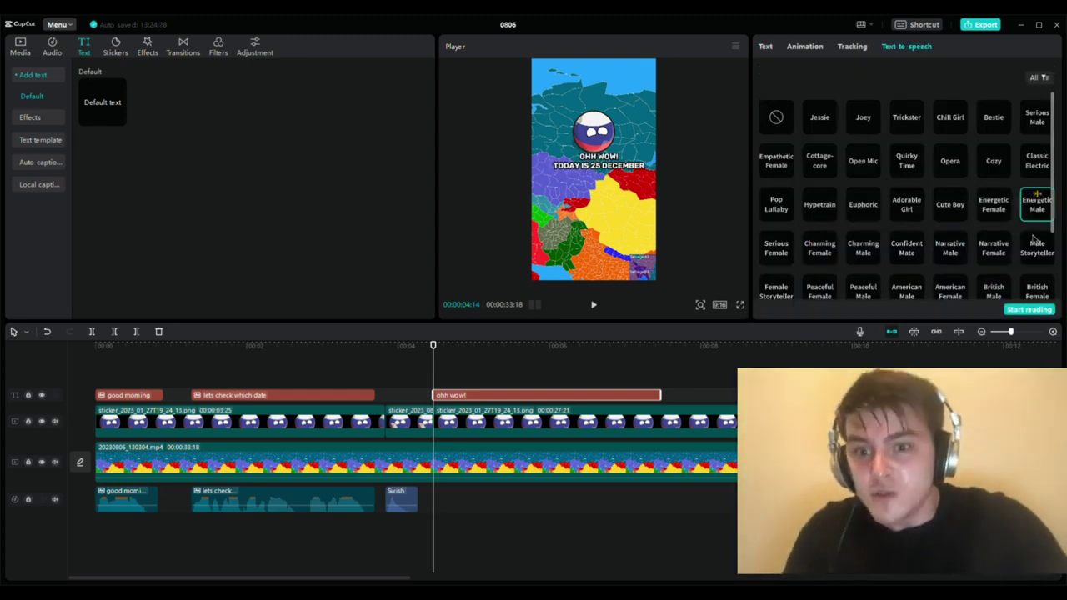
{"action": "left_click", "coordinate": [1034, 314]}
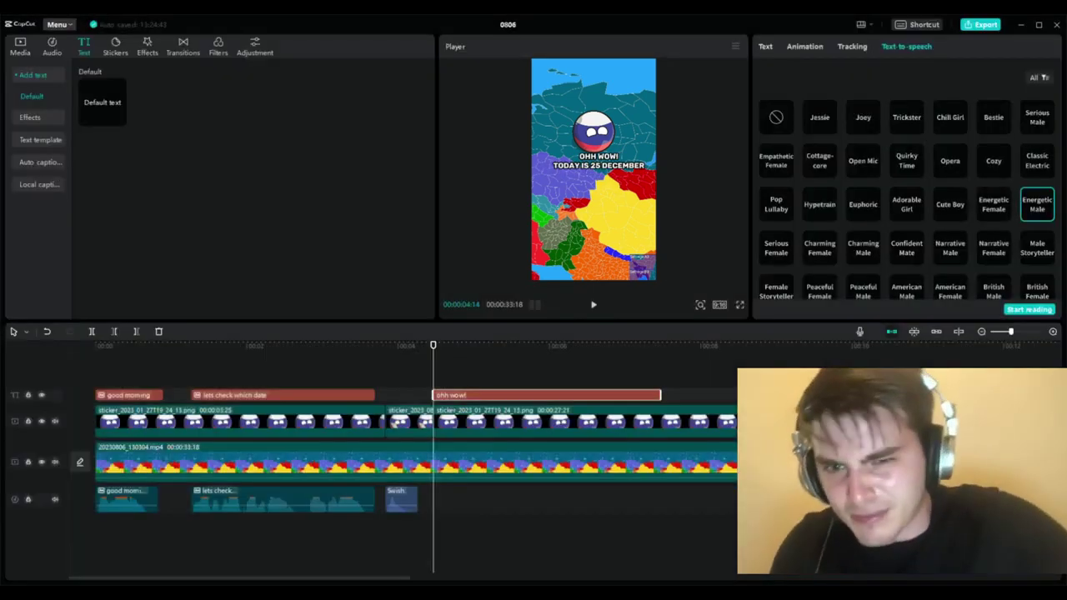
{"action": "left_click", "coordinate": [994, 207]}
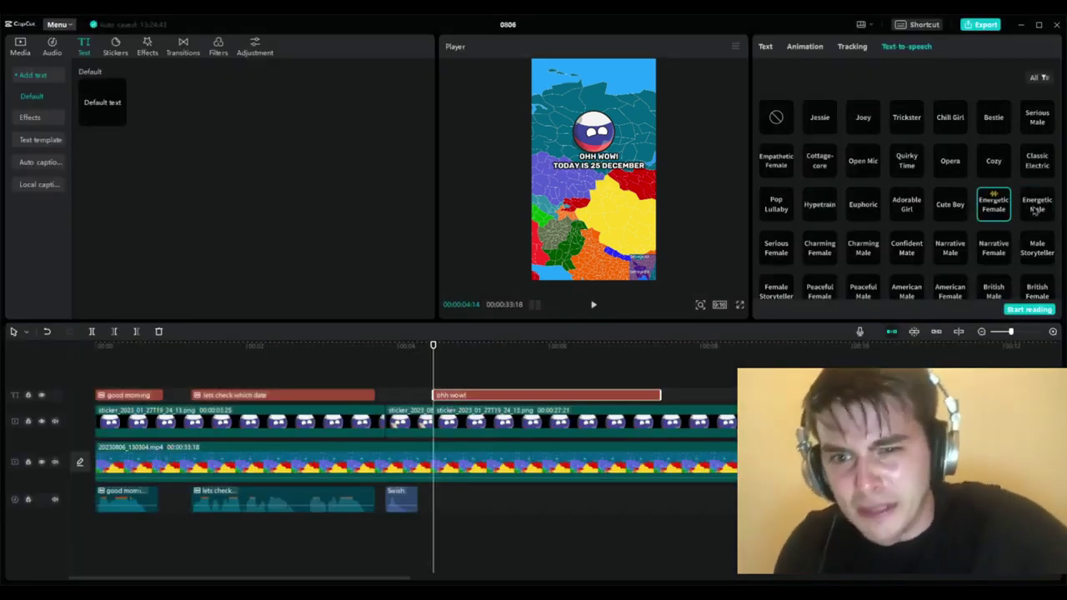
{"action": "left_click", "coordinate": [1035, 208]}
{"action": "left_click", "coordinate": [1031, 312]}
{"action": "key", "text": "space"}
Add a black-outlined text at 00:00:07:28 reading "it means today is my" with "birthday" on a second line, just below the countryball
{"action": "left_click", "coordinate": [696, 351]}
{"action": "left_click", "coordinate": [119, 119]}
{"action": "left_click", "coordinate": [824, 111]}
{"action": "type", "text": "it means today is my"}
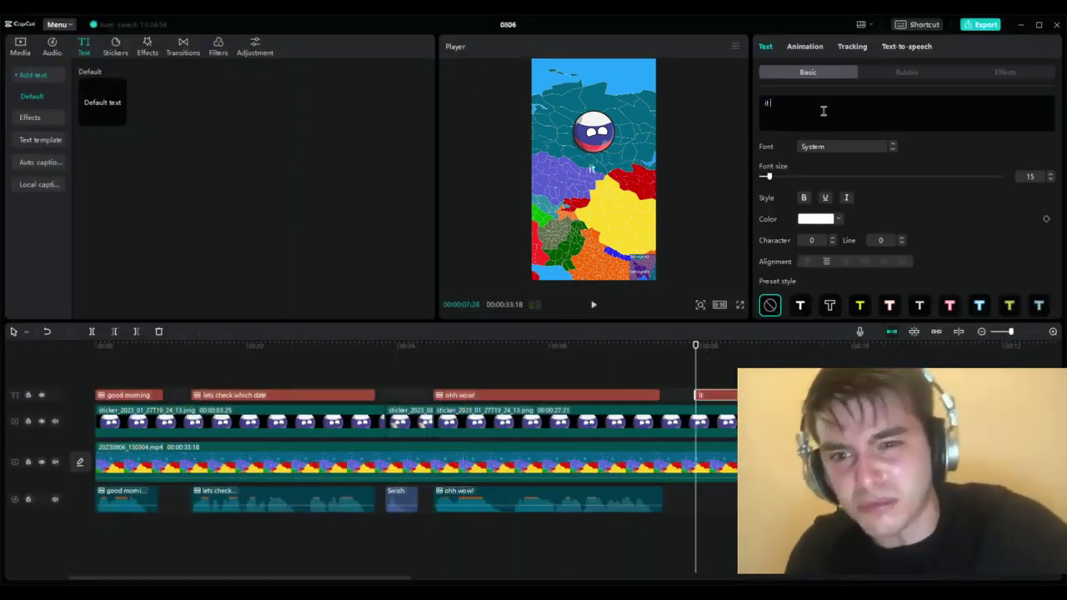
{"action": "key", "text": "Return"}
{"action": "type", "text": "birthday"}
{"action": "left_click", "coordinate": [801, 305]}
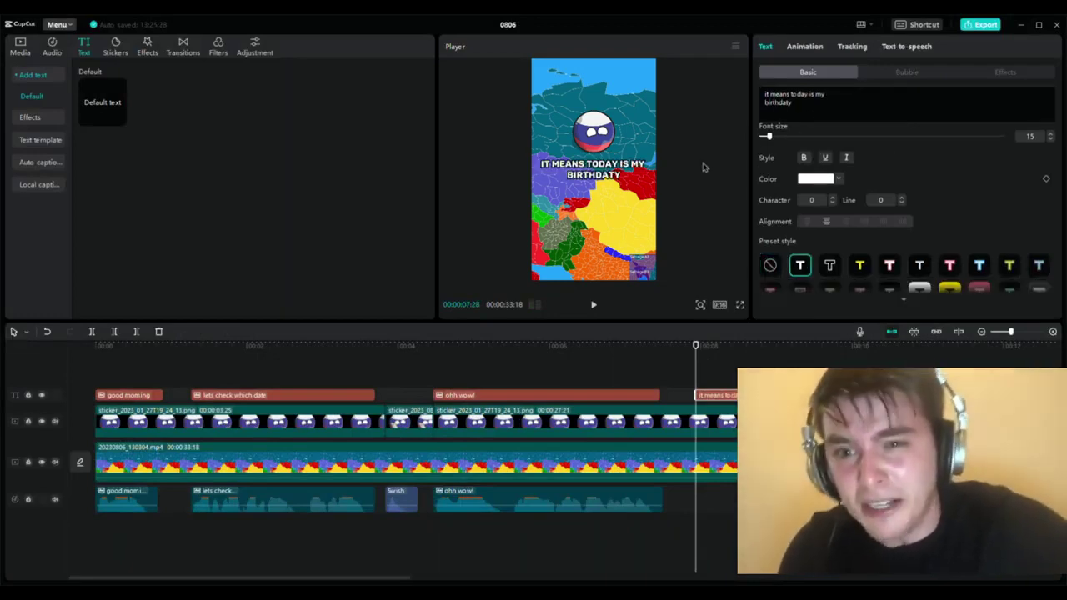
{"action": "left_click_drag", "start_coordinate": [610, 175], "coordinate": [610, 160]}
Generate an Energetic Male voiceover for the "it means today is my birthday" text and review the sequence from the start
{"action": "left_click", "coordinate": [907, 47]}
{"action": "left_click", "coordinate": [1036, 210]}
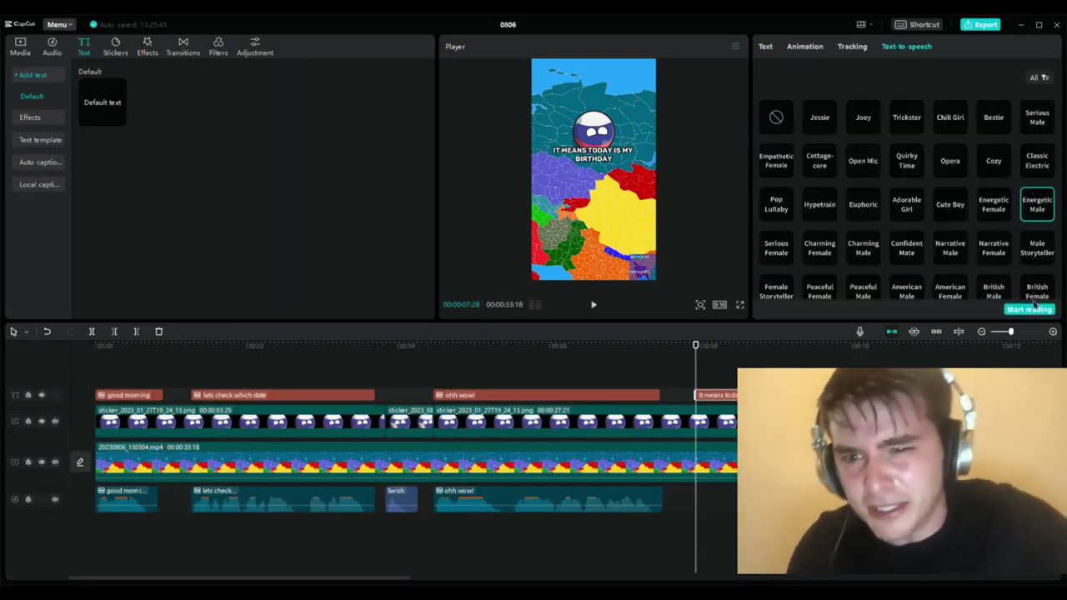
{"action": "left_click", "coordinate": [1032, 309]}
{"action": "key", "text": "space"}
{"action": "left_click", "coordinate": [902, 395]}
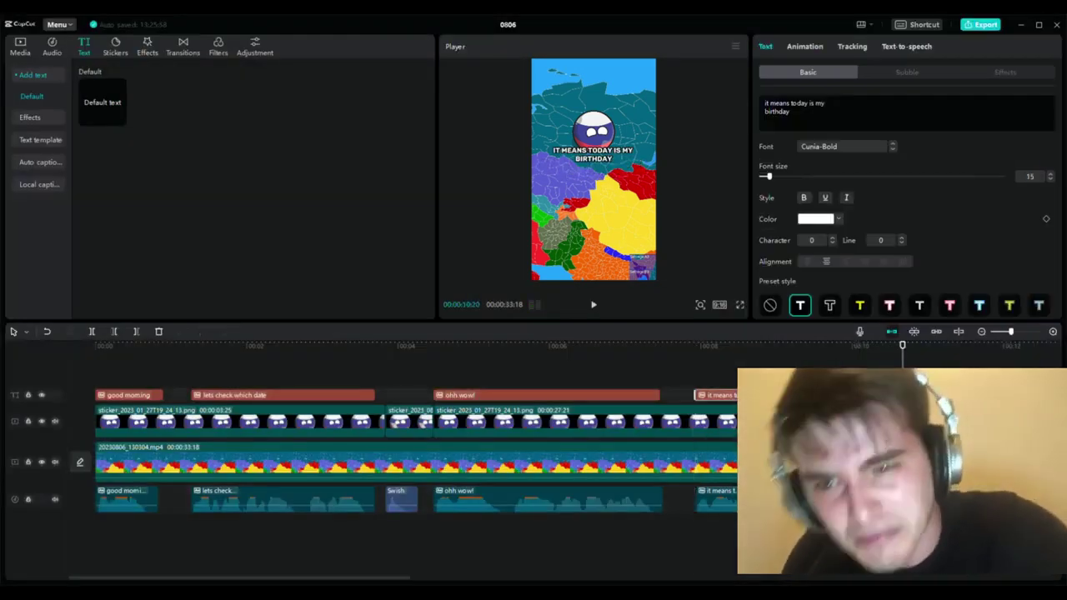
{"action": "left_click", "coordinate": [97, 351]}
{"action": "key", "text": "space"}
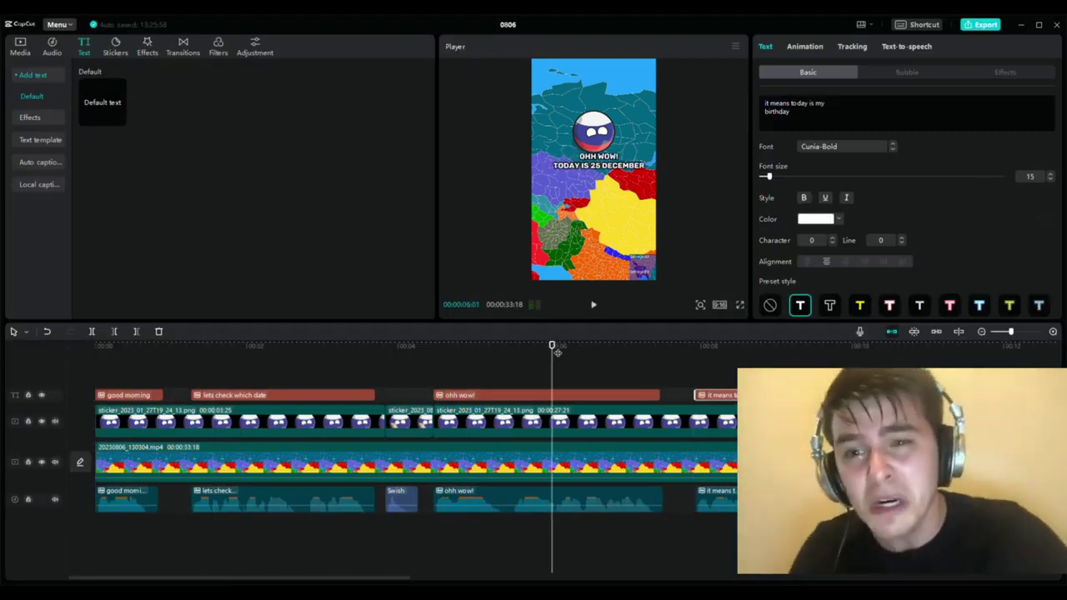
Copy the Swish sound effect, paste it where the overlay switches back to the first countryball, and play it back
{"action": "left_click", "coordinate": [402, 500]}
{"action": "key", "text": "ctrl+c"}
{"action": "left_click", "coordinate": [441, 534]}
{"action": "key", "text": "ctrl+v"}
{"action": "key", "text": "space"}
{"action": "key", "text": "space"}
Add a text at 00:00:10:27 reading "but anyone wish me yet."
{"action": "left_click", "coordinate": [119, 118]}
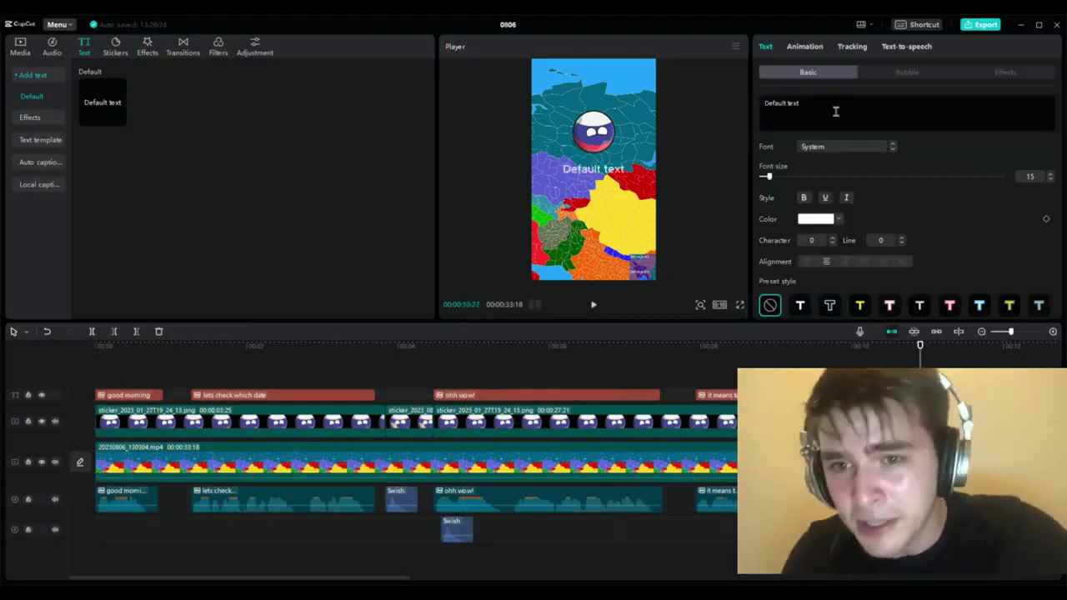
{"action": "left_click", "coordinate": [837, 112]}
{"action": "type", "text": "but anyone dont wi"}
{"action": "type", "text": "sh me yet."}
Give the "but anyone" text the black-outlined style and the same bold all-caps font as the earlier texts, and insert "dont" before "wish"
{"action": "left_click", "coordinate": [800, 305]}
{"action": "left_click", "coordinate": [893, 149]}
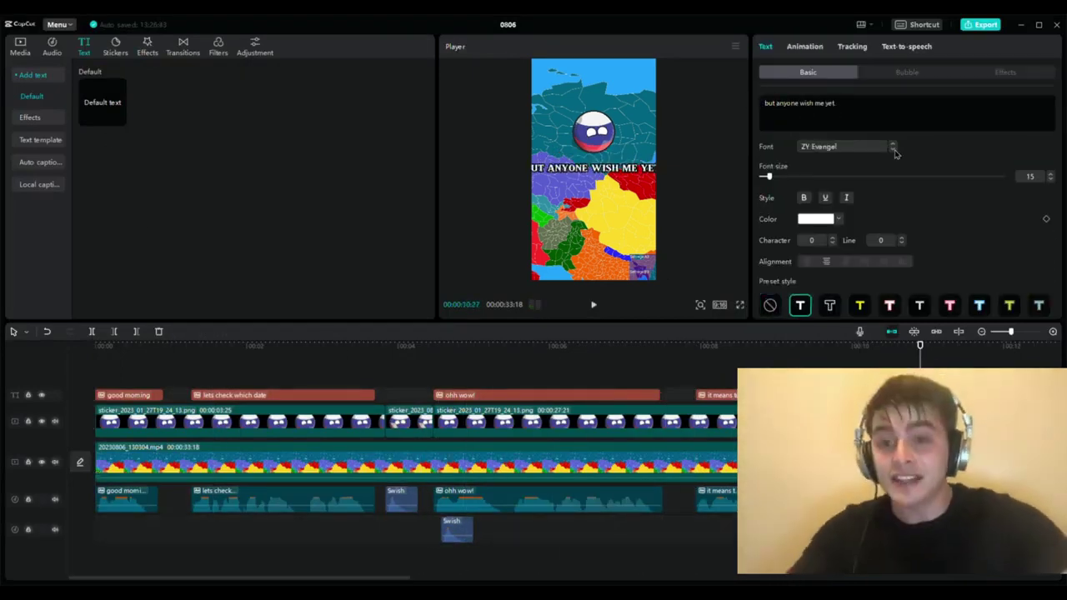
{"action": "left_click", "coordinate": [801, 104]}
{"action": "type", "text": "dont"}
{"action": "left_click", "coordinate": [844, 147]}
{"action": "left_click", "coordinate": [831, 202]}
Generate a text-to-speech voiceover for the "but anyone dont wish me yet." text with the Energetic Male voice
{"action": "left_click", "coordinate": [907, 46]}
{"action": "left_click", "coordinate": [1037, 206]}
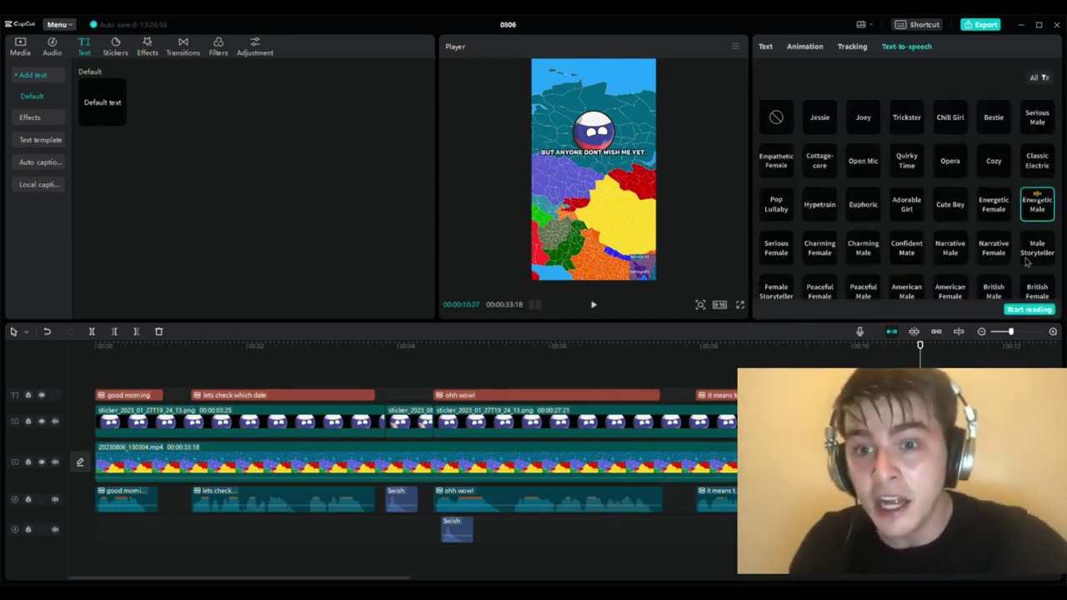
{"action": "left_click", "coordinate": [1031, 310]}
Add a black-outlined text at 00:00:12:28 reading "i think they wish" with "me later ro suprise me" on a second line
{"action": "left_click", "coordinate": [103, 101]}
{"action": "left_click", "coordinate": [874, 115]}
{"action": "type", "text": "i think they wish"}
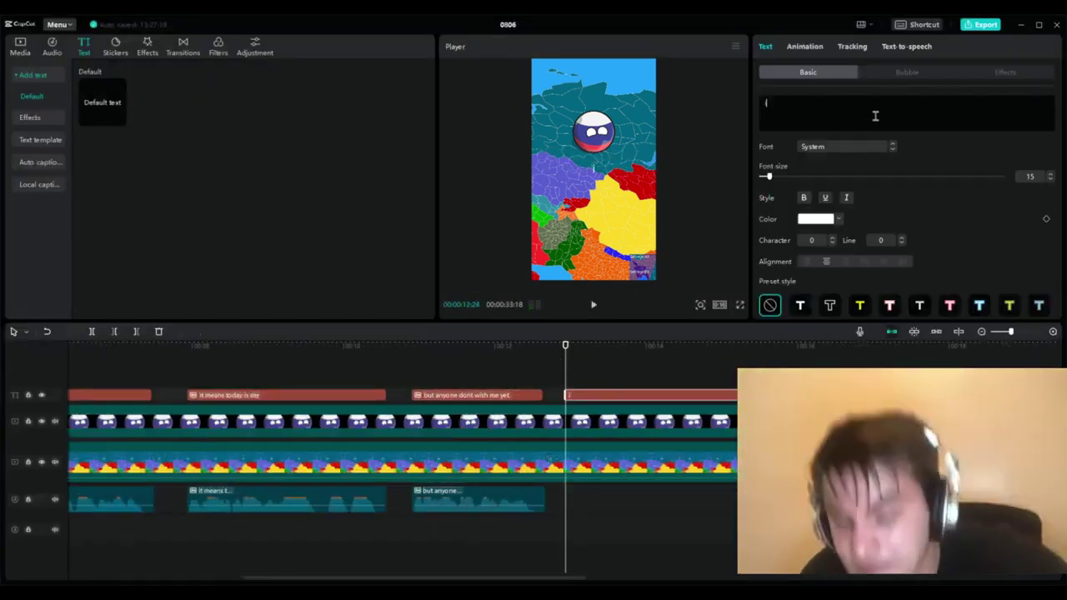
{"action": "key", "text": "Return"}
{"action": "type", "text": "me later ro suprise me"}
{"action": "left_click", "coordinate": [800, 305]}
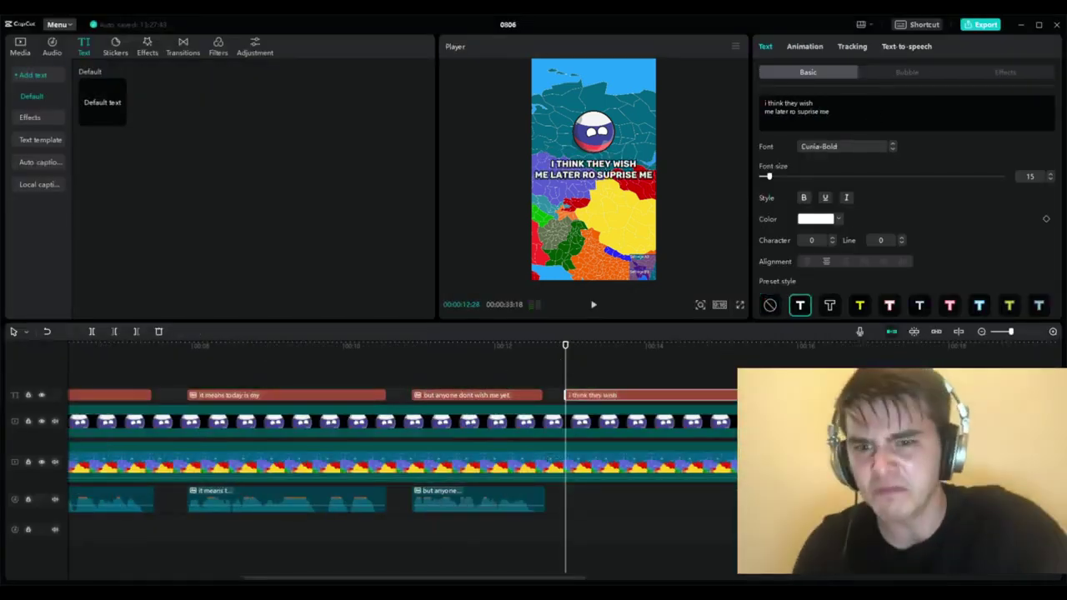
Generate an Energetic Male voiceover for the "i think they wish me later ro suprise me" text and play it back
{"action": "left_click", "coordinate": [907, 46]}
{"action": "left_click", "coordinate": [1037, 205]}
{"action": "left_click", "coordinate": [1030, 309]}
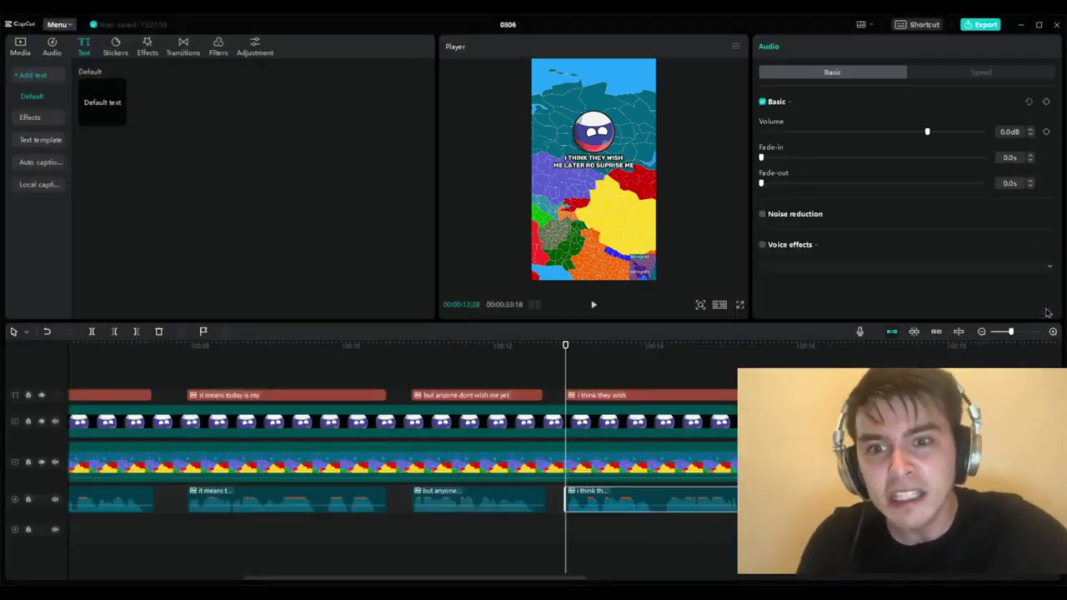
{"action": "key", "text": "space"}
{"action": "left_click", "coordinate": [735, 367]}
Correct "ro" to "to" in the "i think they wish" text
{"action": "left_click", "coordinate": [744, 396]}
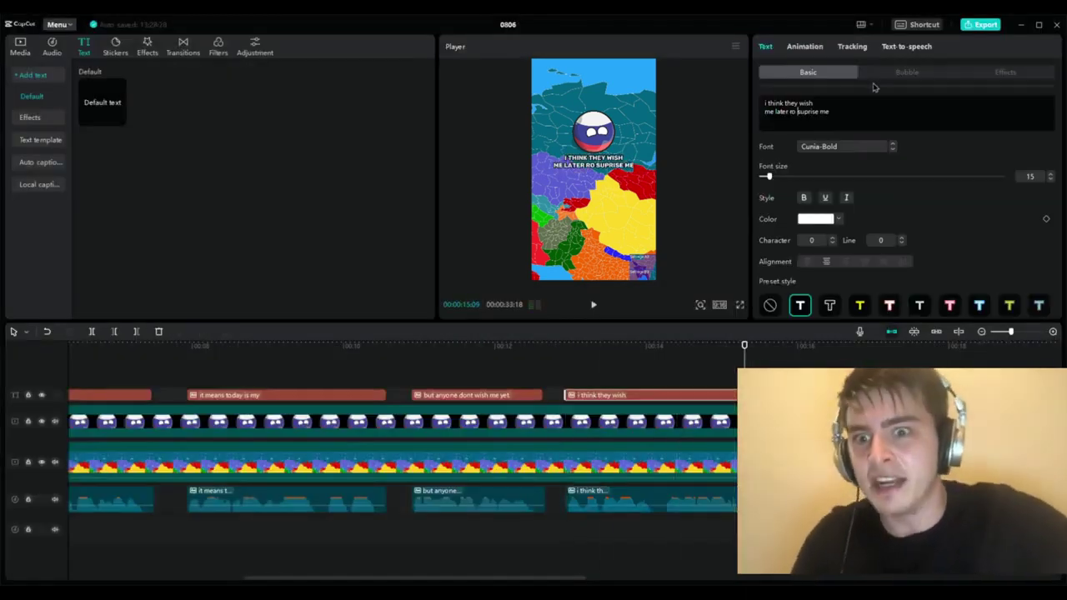
{"action": "left_click", "coordinate": [792, 115]}
{"action": "key", "text": "BackSpace"}
{"action": "type", "text": "t"}
Regenerate the voiceover for the corrected "i think they wish" text with the Energetic Male voice, delete the old audio and play it back
{"action": "left_click", "coordinate": [907, 47]}
{"action": "left_click", "coordinate": [1034, 208]}
{"action": "left_click", "coordinate": [1030, 310]}
{"action": "left_click", "coordinate": [657, 504]}
{"action": "key", "text": "Delete"}
{"action": "left_click", "coordinate": [493, 371]}
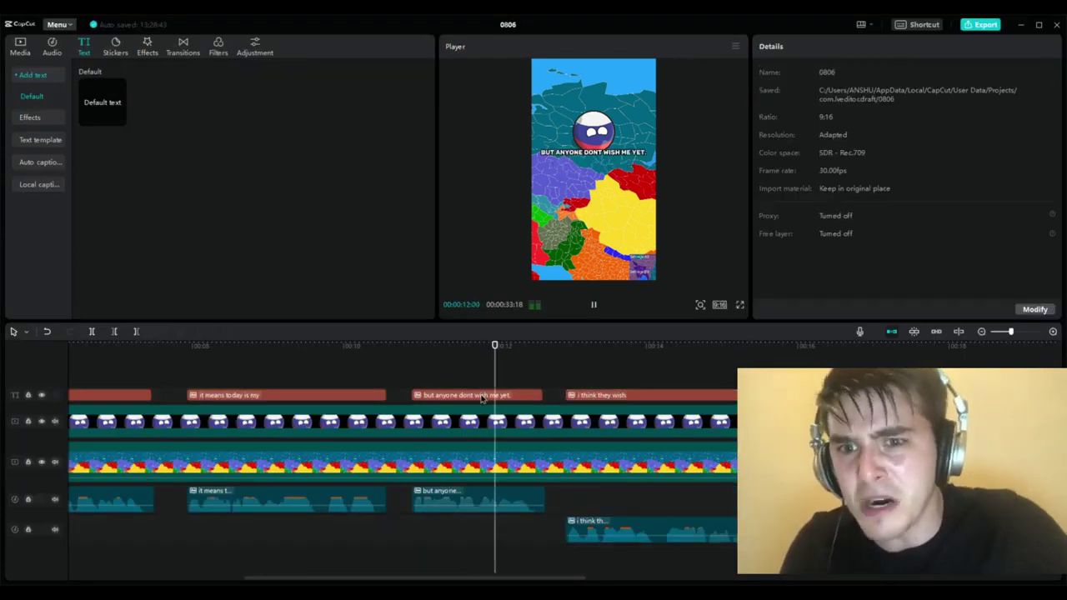
{"action": "key", "text": "space"}
{"action": "key", "text": "space"}
Append the 20230806_133454.mp4 map video to the main track at 00:00:16:01 and enlarge it to fill the frame
{"action": "left_click", "coordinate": [800, 462]}
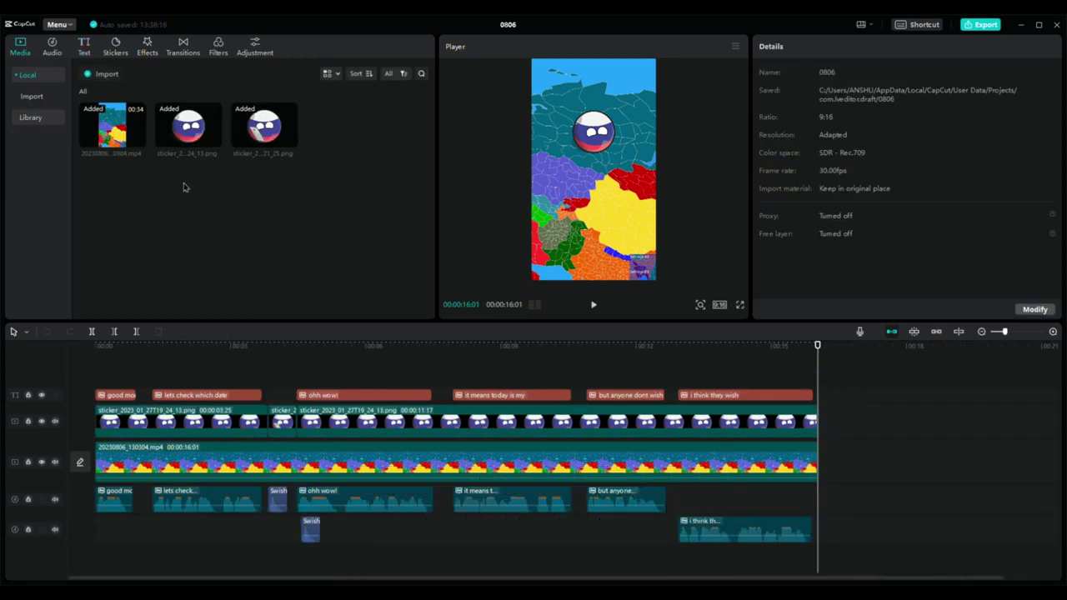
{"action": "left_click_drag", "start_coordinate": [340, 127], "coordinate": [851, 465]}
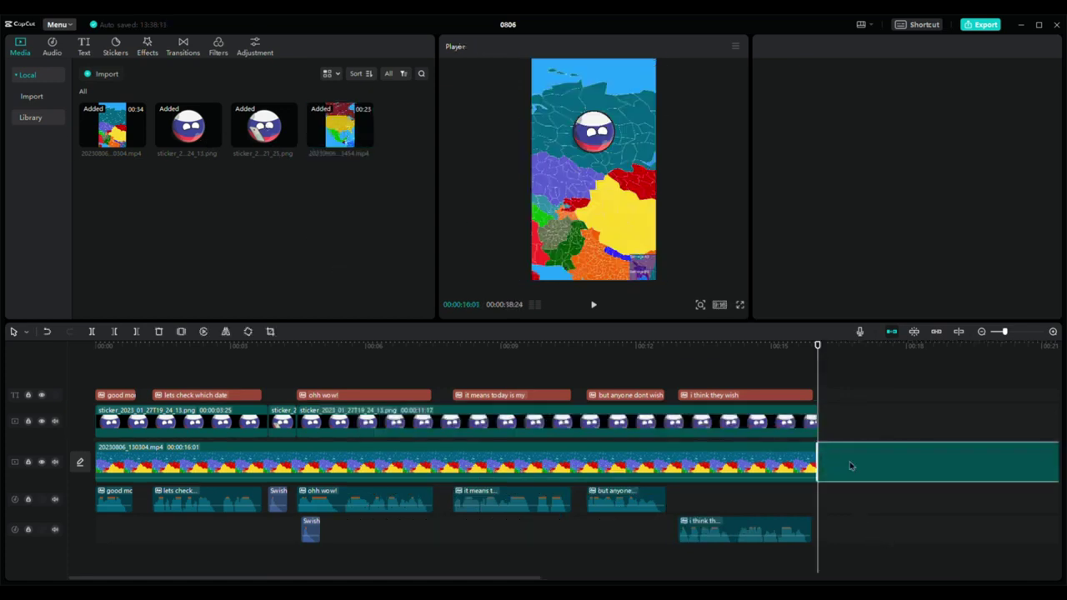
{"action": "left_click", "coordinate": [839, 464]}
{"action": "left_click_drag", "start_coordinate": [655, 264], "coordinate": [658, 277]}
{"action": "left_click", "coordinate": [824, 381]}
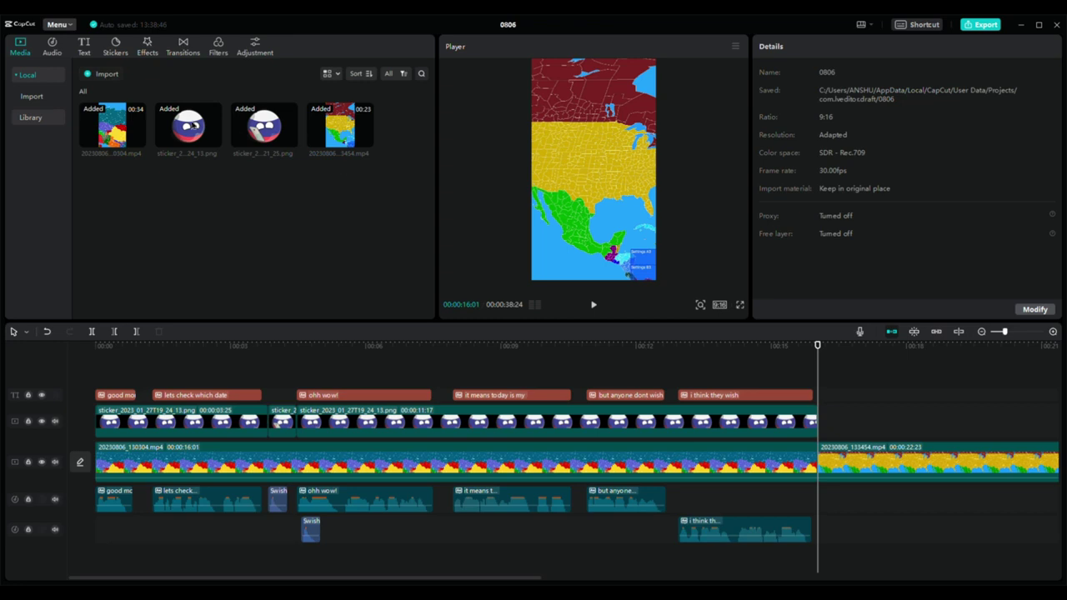
Overlay the USA countryball sticker from 00:00:16:01 at 48% scale, positioned at X -121, Y 160 over the USA on the map
{"action": "left_click_drag", "start_coordinate": [108, 194], "coordinate": [825, 421]}
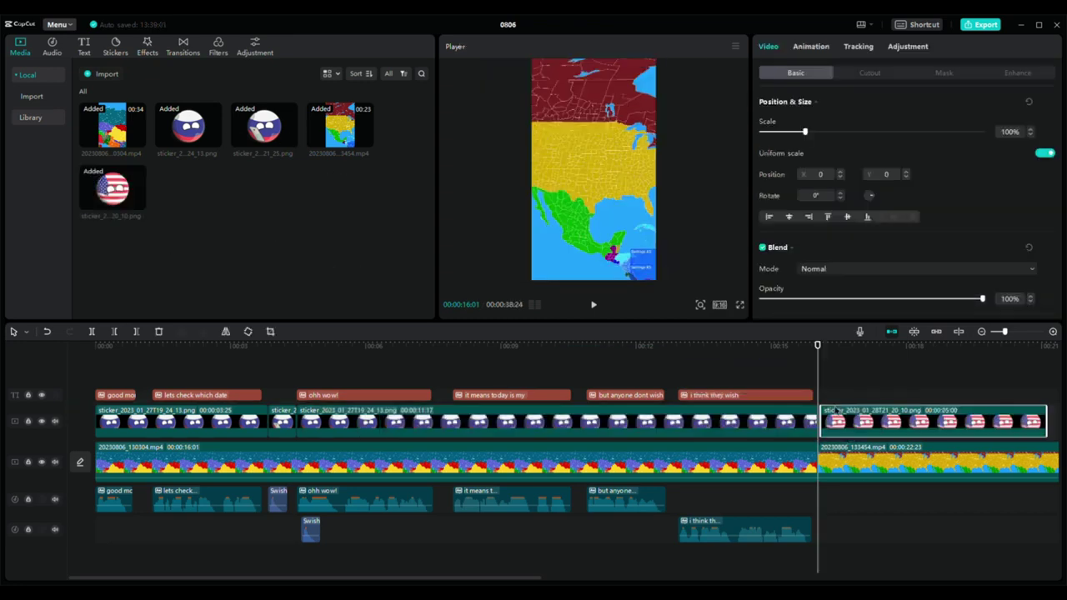
{"action": "left_click", "coordinate": [843, 416]}
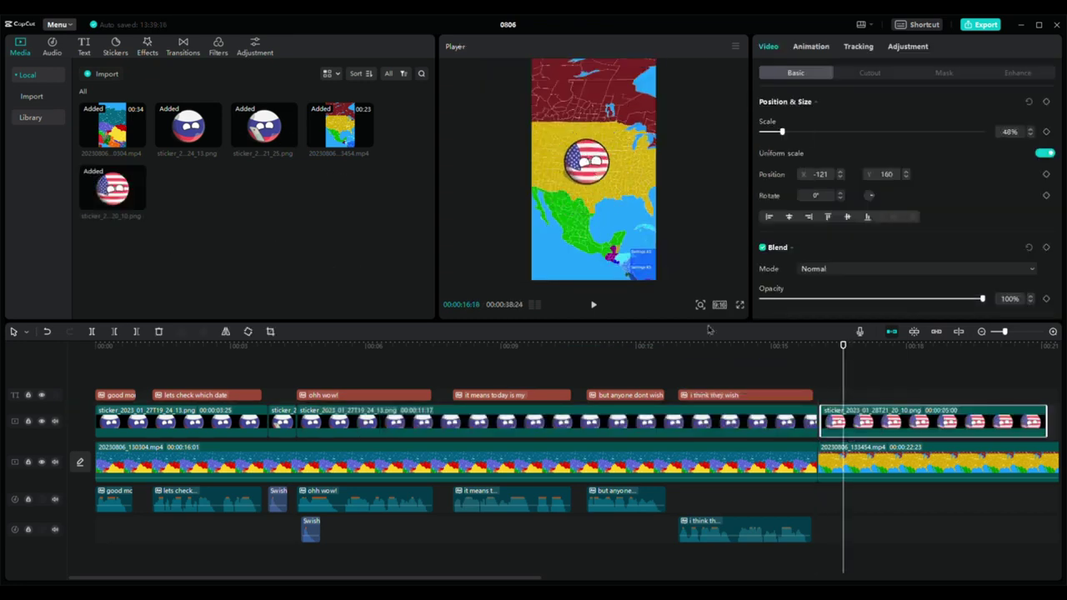
{"action": "left_click", "coordinate": [823, 373]}
{"action": "left_click_drag", "start_coordinate": [856, 417], "coordinate": [847, 430]}
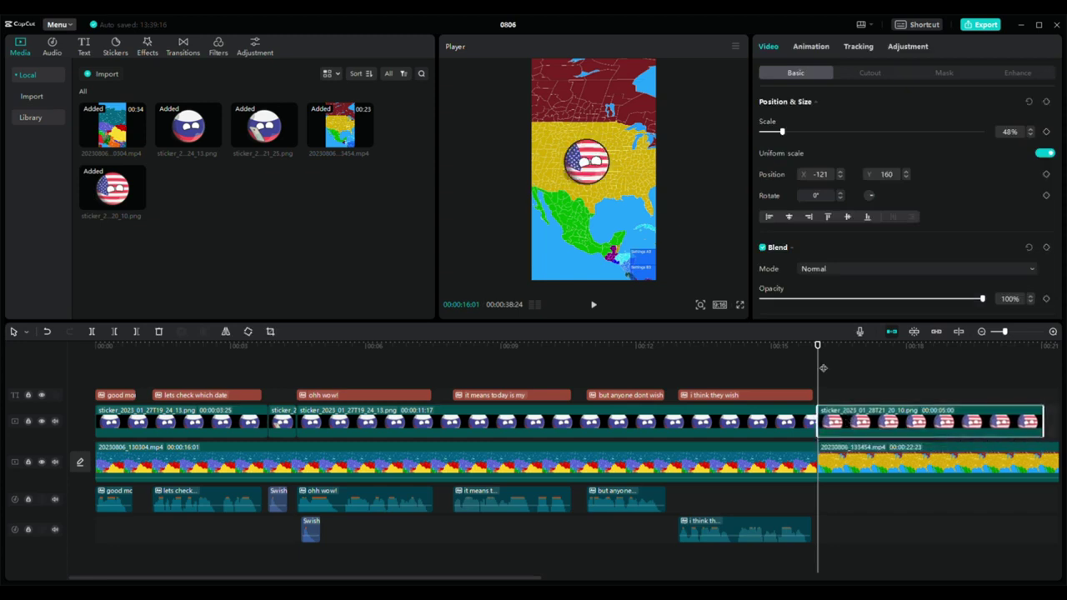
Add a text at 00:00:16:01 reading "ohh wow" with "so toda is russia's biirthday" on a second line
{"action": "left_click", "coordinate": [84, 46]}
{"action": "left_click", "coordinate": [116, 119]}
{"action": "type", "text": "ohh wow"}
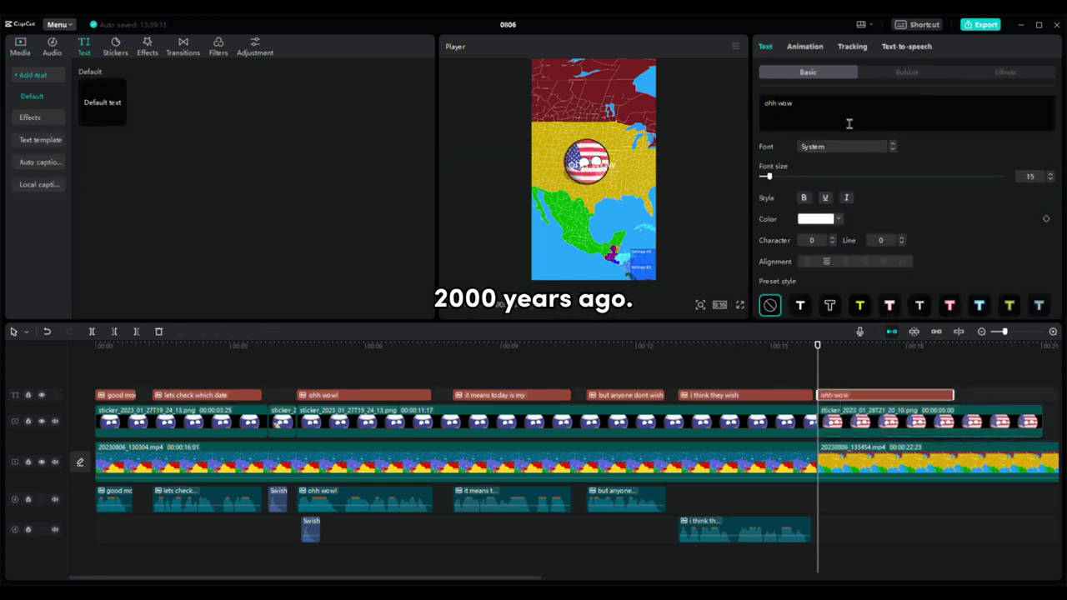
{"action": "key", "text": "Return"}
{"action": "type", "text": "so toda is russia"}
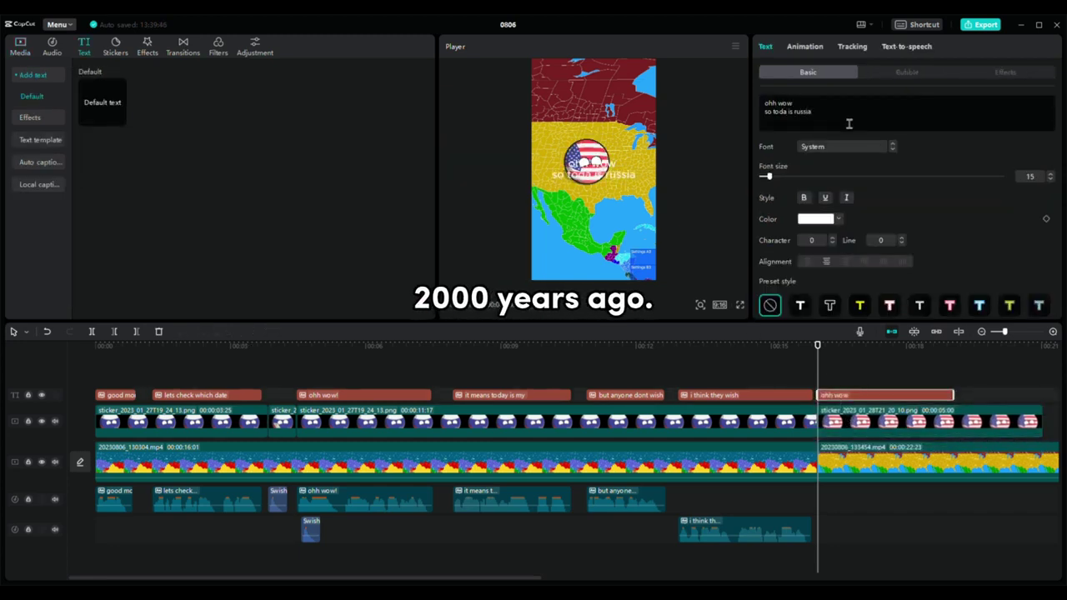
{"action": "type", "text": "'s biirthdayy"}
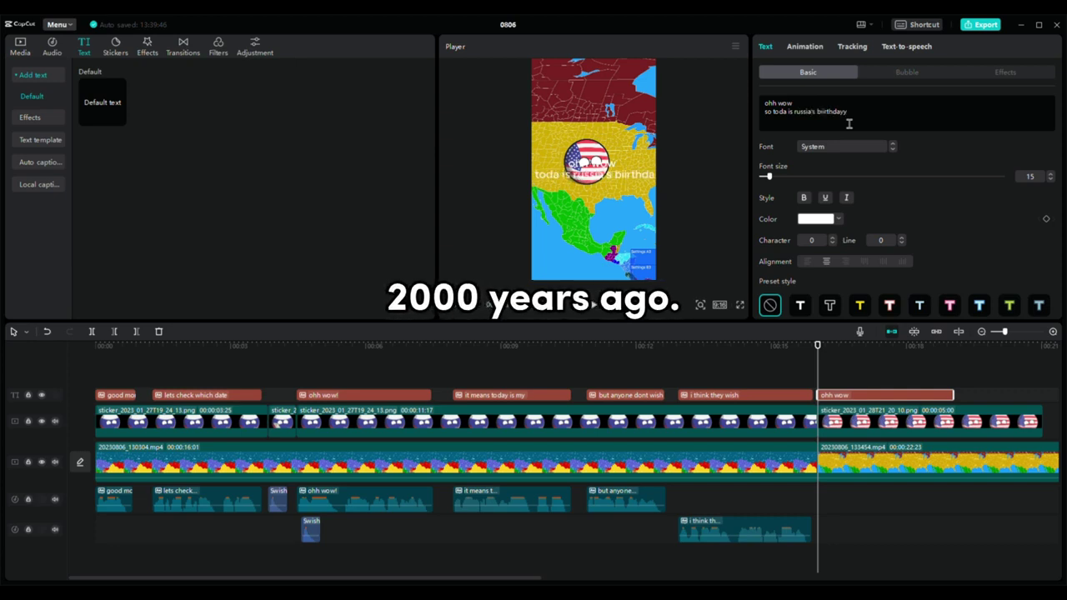
{"action": "key", "text": "BackSpace"}
Give the new "ohh wow" text the Cunia-Bold font and black-outlined style, shrink it to fit and place it below the USA countryball
{"action": "left_click", "coordinate": [894, 150]}
{"action": "left_click", "coordinate": [800, 306]}
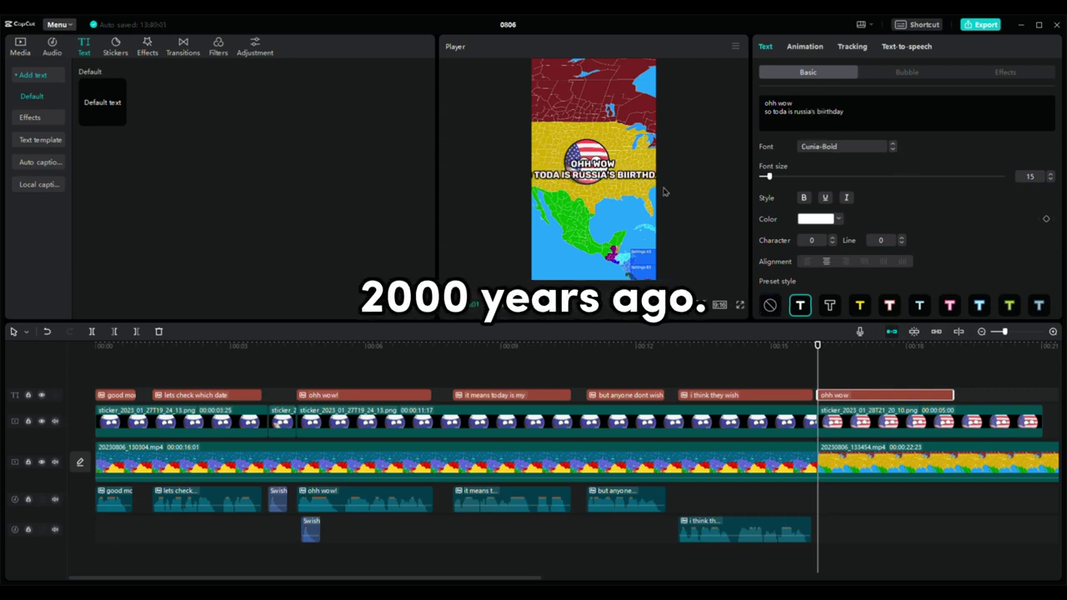
{"action": "left_click_drag", "start_coordinate": [665, 187], "coordinate": [651, 181]}
{"action": "left_click_drag", "start_coordinate": [602, 172], "coordinate": [602, 189]}
Generate a text-to-speech voiceover for the USA countryball's "ohh wow" text with the Narrative Male voice
{"action": "left_click", "coordinate": [900, 47]}
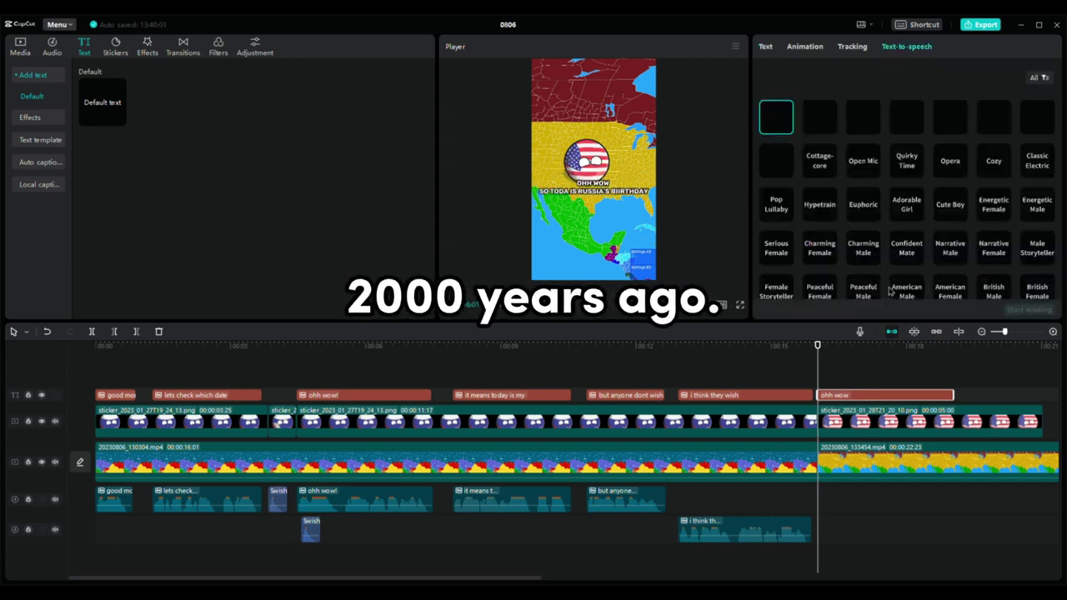
{"action": "left_click", "coordinate": [957, 259]}
{"action": "left_click", "coordinate": [1029, 311]}
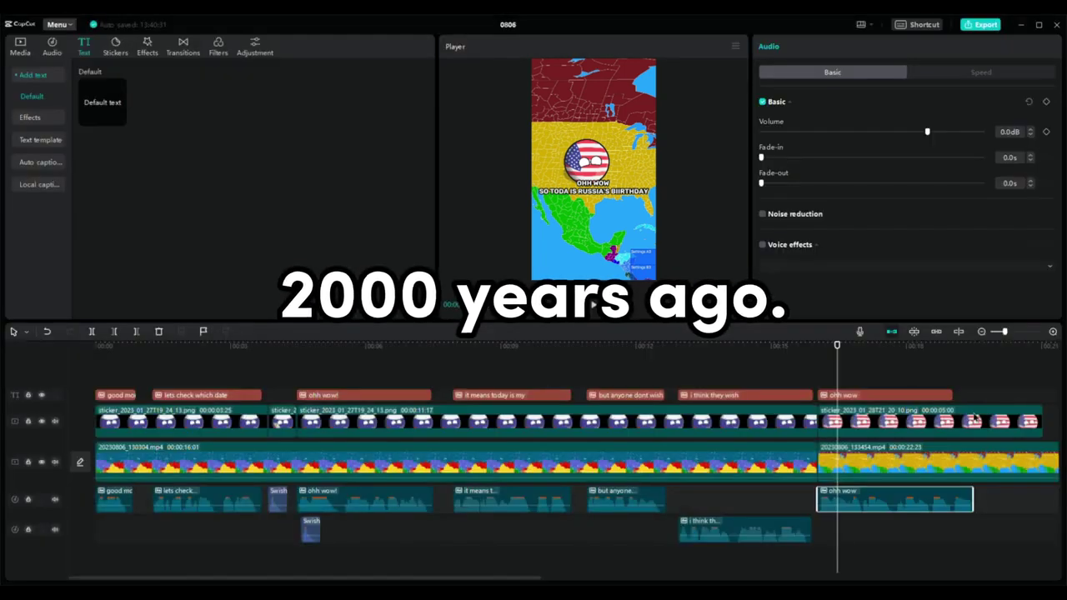
Extend the "ohh wow" text to the end of its voiceover and lengthen the USA countryball sticker to 00:00:12:12
{"action": "left_click_drag", "start_coordinate": [953, 395], "coordinate": [977, 397]}
{"action": "key", "text": "space"}
{"action": "left_click", "coordinate": [479, 376]}
{"action": "left_click_drag", "start_coordinate": [501, 422], "coordinate": [834, 423]}
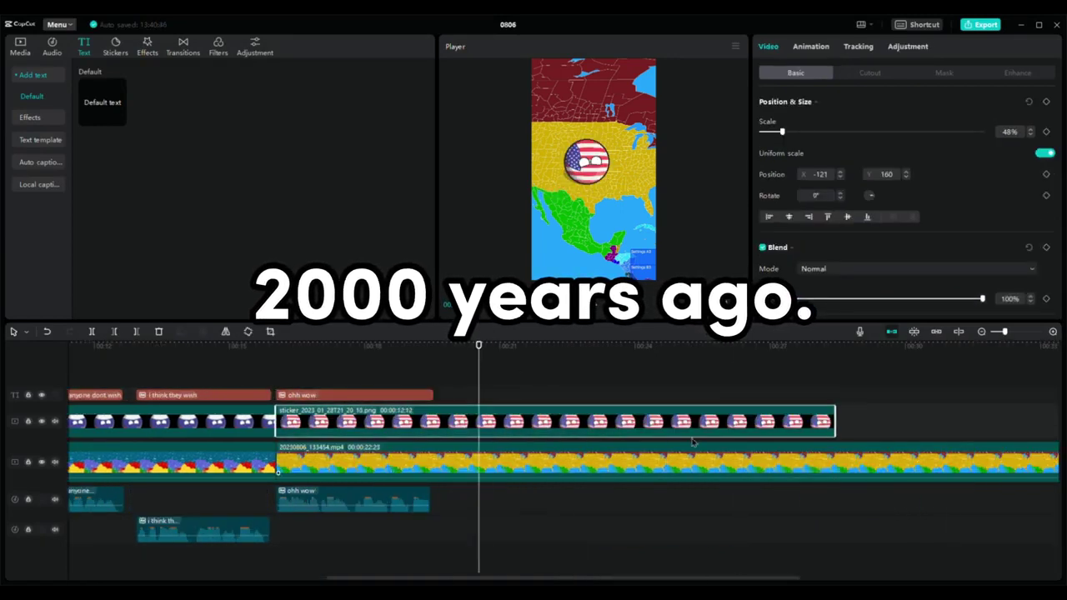
Add a text just after the "ohh wow" text reading "so lets kill him" with "and become most powerful" on a second line
{"action": "left_click", "coordinate": [450, 375]}
{"action": "left_click", "coordinate": [119, 119]}
{"action": "left_click", "coordinate": [857, 123]}
{"action": "type", "text": "so lets kill him"}
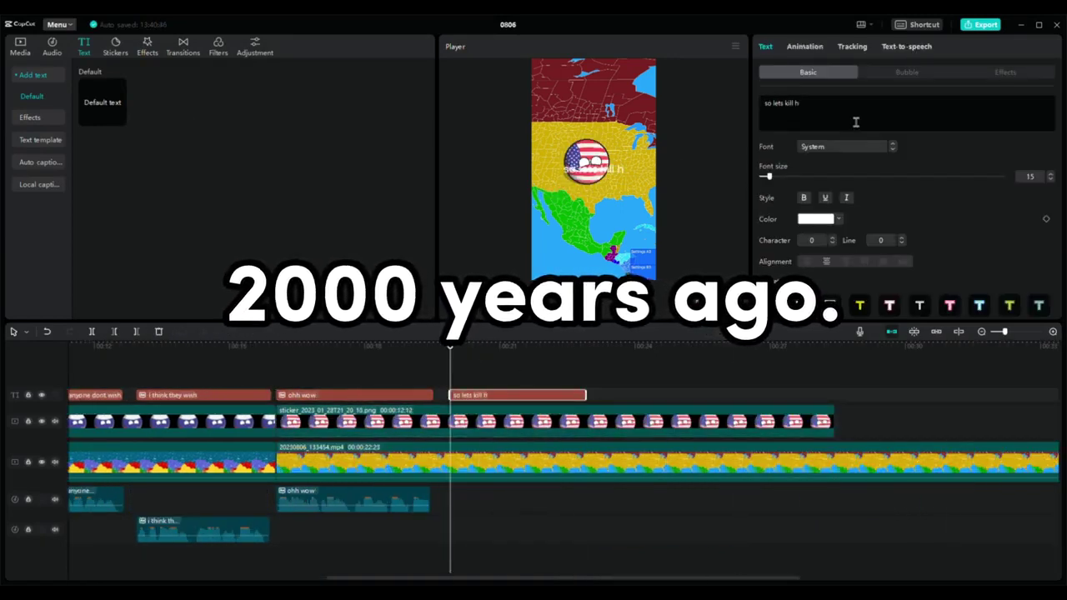
{"action": "key", "text": "Return"}
{"action": "type", "text": "and become most powerfu"}
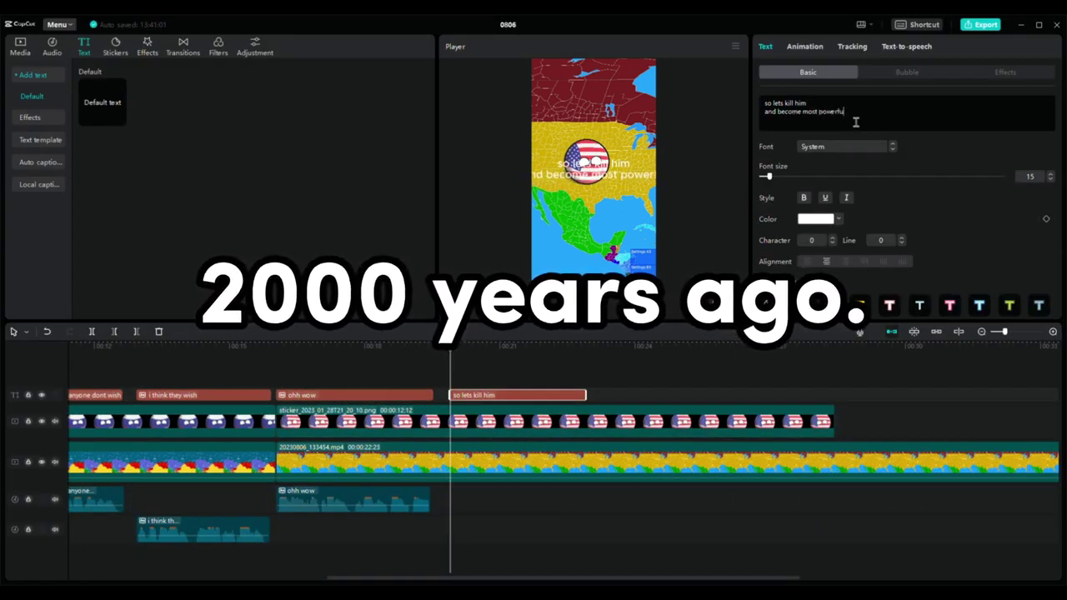
{"action": "type", "text": "l"}
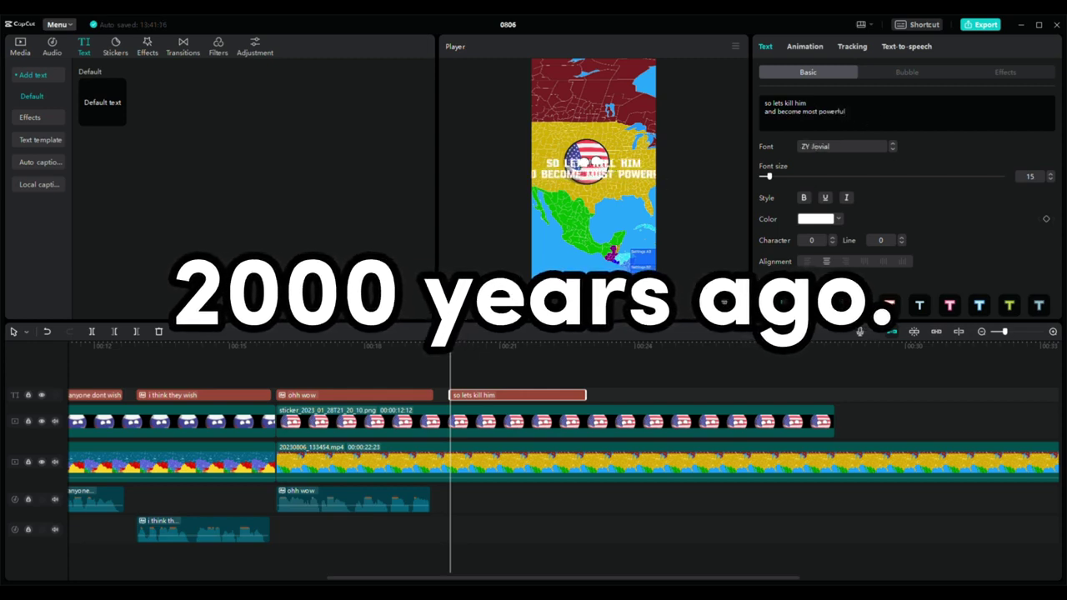
Adjust the size, placement and font of the "so lets kill him" text and open its text-to-speech options
{"action": "left_click_drag", "start_coordinate": [673, 183], "coordinate": [597, 199]}
{"action": "left_click", "coordinate": [893, 149]}
{"action": "left_click", "coordinate": [901, 48]}
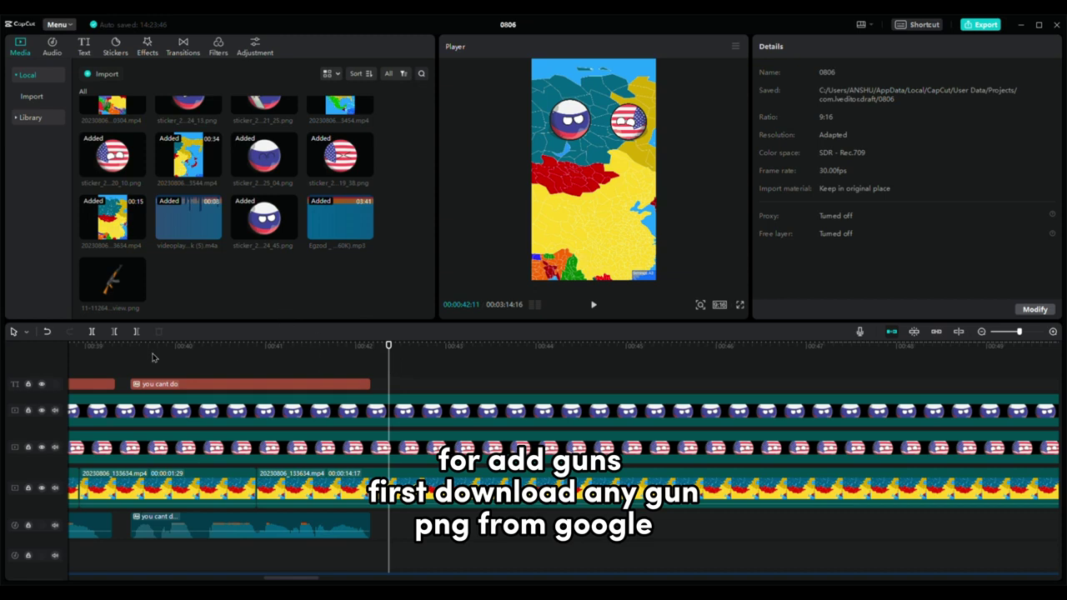
Play back the "you cant do" line from 00:00:40:17 and lower the background music volume to about -22.3 dB
{"action": "scroll", "coordinate": [341, 412], "scroll_direction": "down", "scroll_amount": 2}
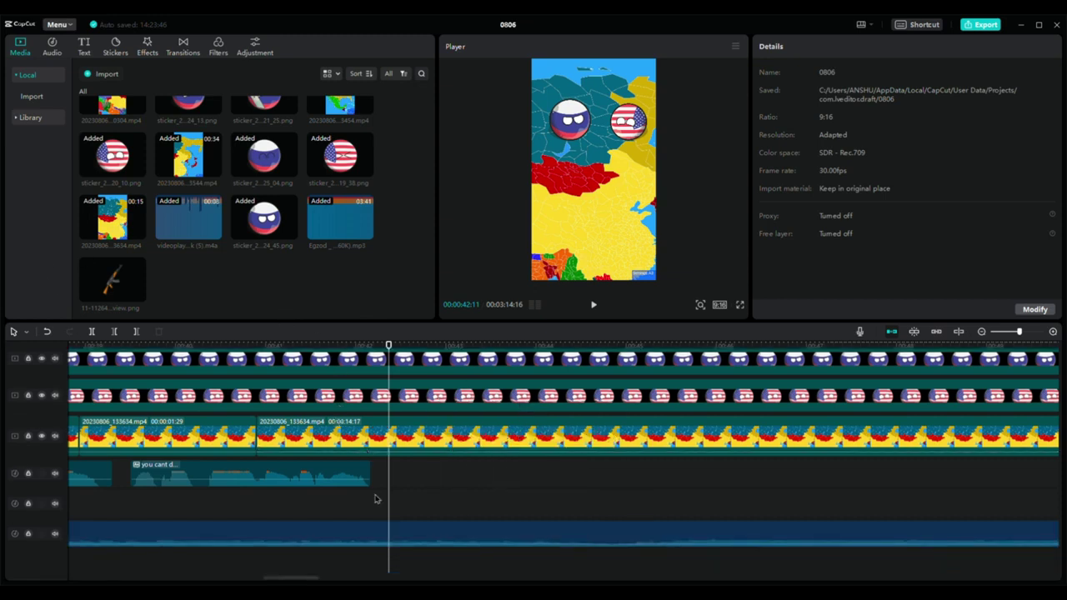
{"action": "left_click", "coordinate": [239, 551]}
{"action": "left_click", "coordinate": [228, 551]}
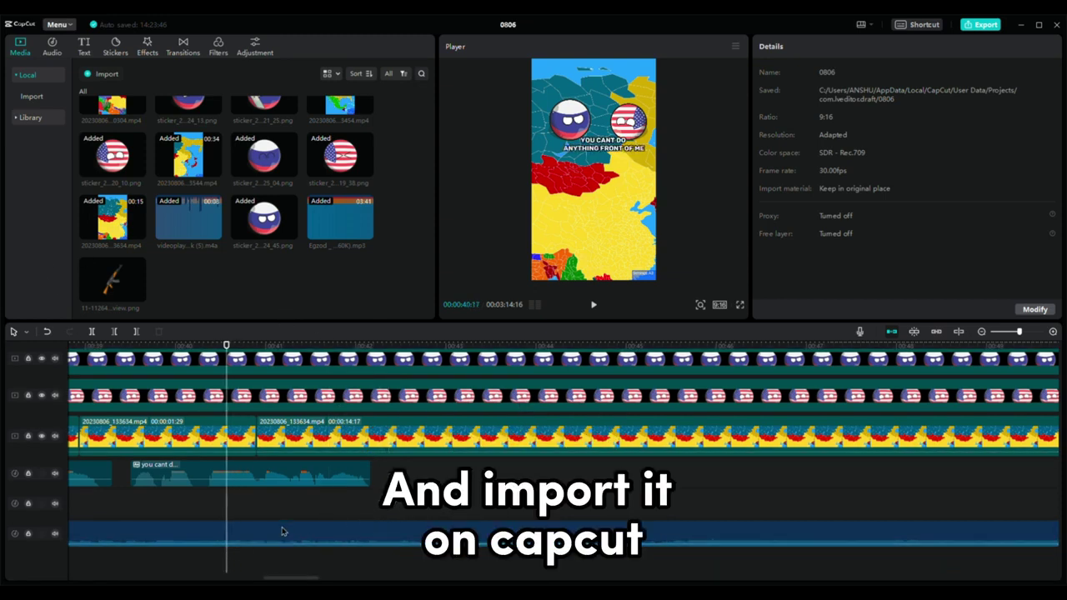
{"action": "key", "text": "space"}
{"action": "left_click", "coordinate": [369, 530]}
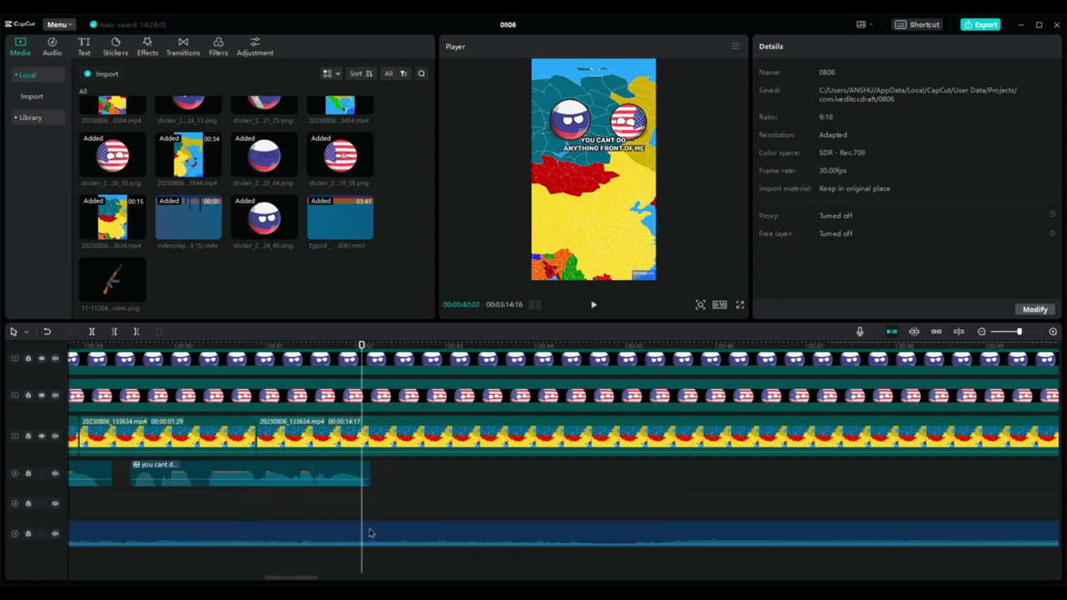
{"action": "left_click_drag", "start_coordinate": [867, 131], "coordinate": [862, 132]}
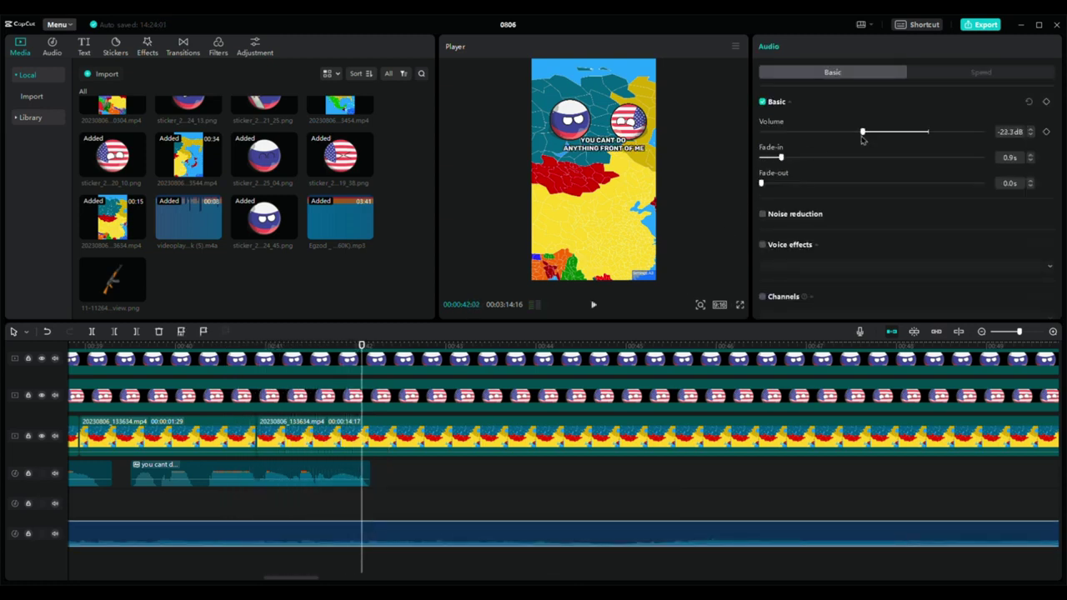
{"action": "left_click", "coordinate": [444, 480]}
Overlay the AK-47 image on its own track above the countryballs from about 00:00:42:13, leaving the main map clip uncut
{"action": "left_click_drag", "start_coordinate": [444, 482], "coordinate": [399, 517]}
{"action": "scroll", "coordinate": [402, 513], "scroll_direction": "up", "scroll_amount": 2}
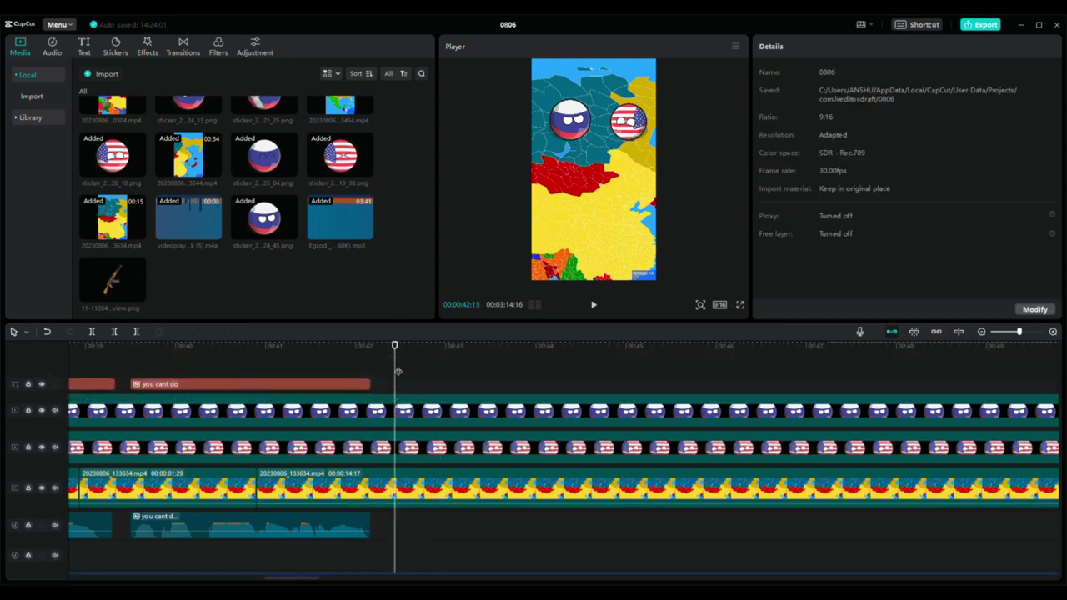
{"action": "left_click", "coordinate": [139, 295]}
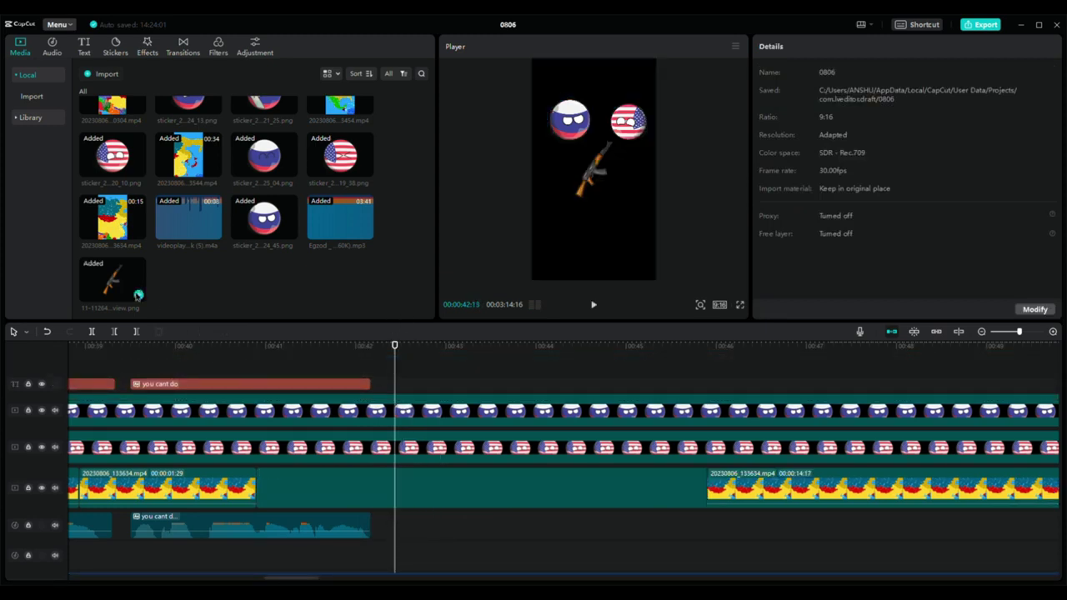
{"action": "key", "text": "ctrl+z"}
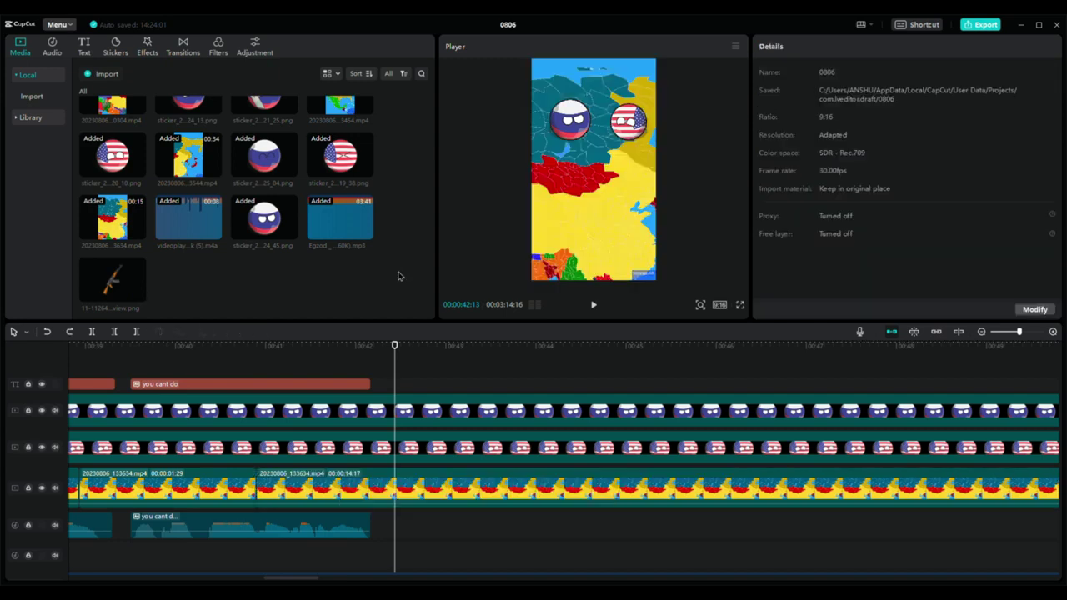
{"action": "left_click_drag", "start_coordinate": [122, 286], "coordinate": [402, 400]}
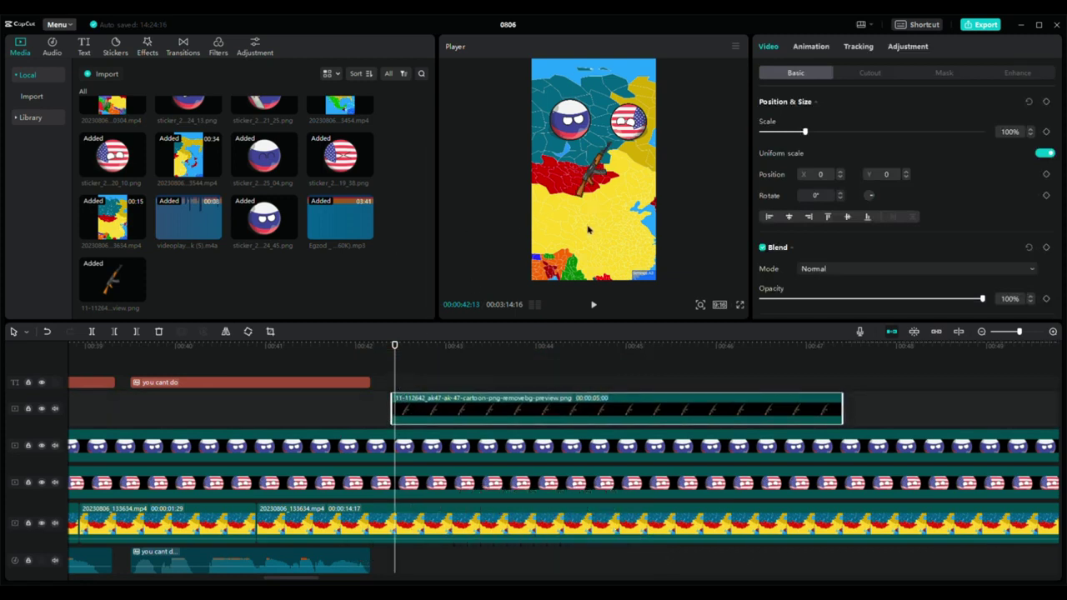
Rotate the AK-47 image about 53° and place it over the lower part of the Russia countryball
{"action": "left_click_drag", "start_coordinate": [591, 218], "coordinate": [545, 212]}
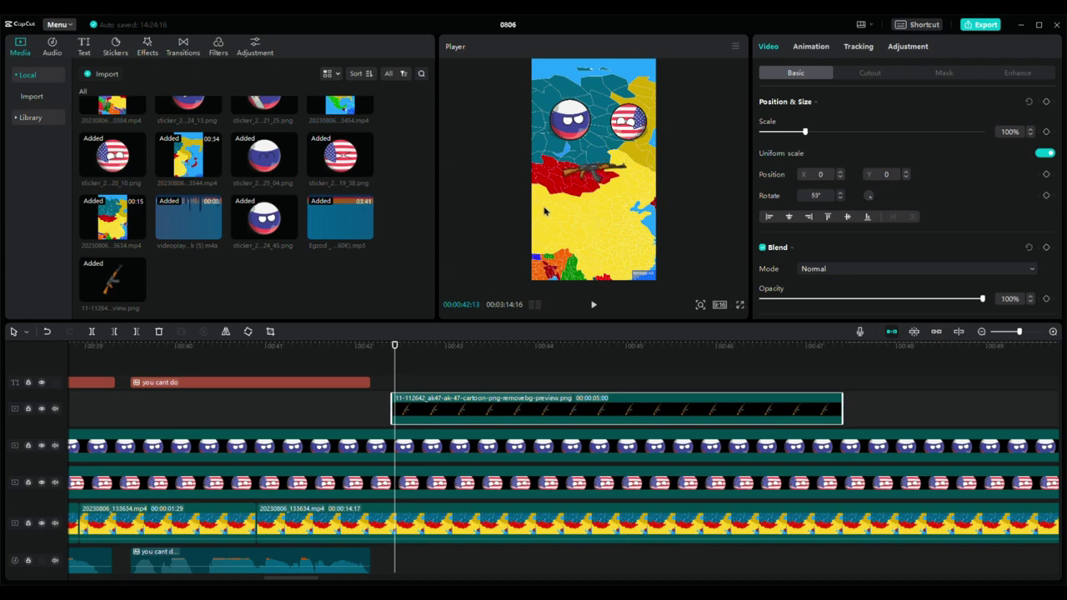
{"action": "left_click_drag", "start_coordinate": [618, 221], "coordinate": [594, 187]}
{"action": "left_click", "coordinate": [450, 361]}
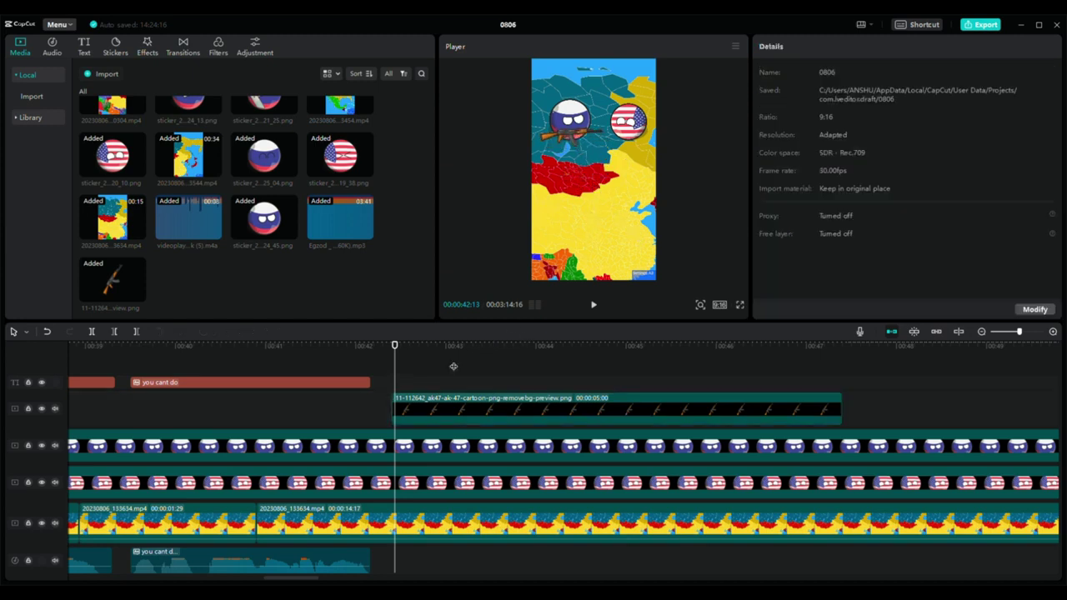
Play back the moment when the AK-47 image appears on the Russia countryball
{"action": "left_click", "coordinate": [416, 378]}
{"action": "left_click", "coordinate": [320, 405]}
{"action": "key", "text": "space"}
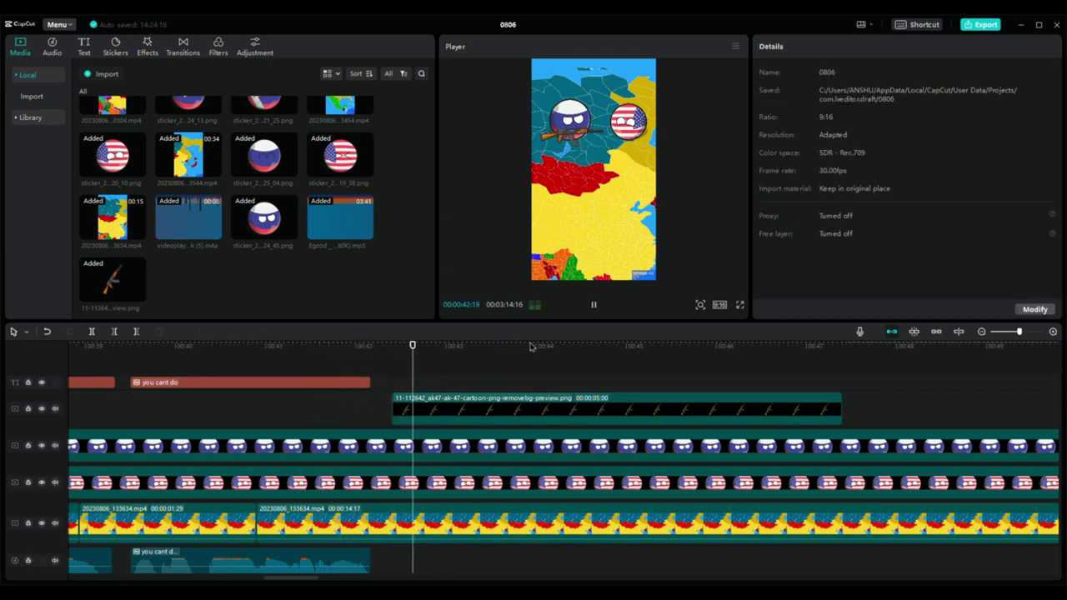
{"action": "key", "text": "space"}
Add the gun sound effect videoplayback (6).m4a to the timeline at 00:00:42:11, where the AK-47 image starts
{"action": "left_click_drag", "start_coordinate": [423, 371], "coordinate": [395, 389]}
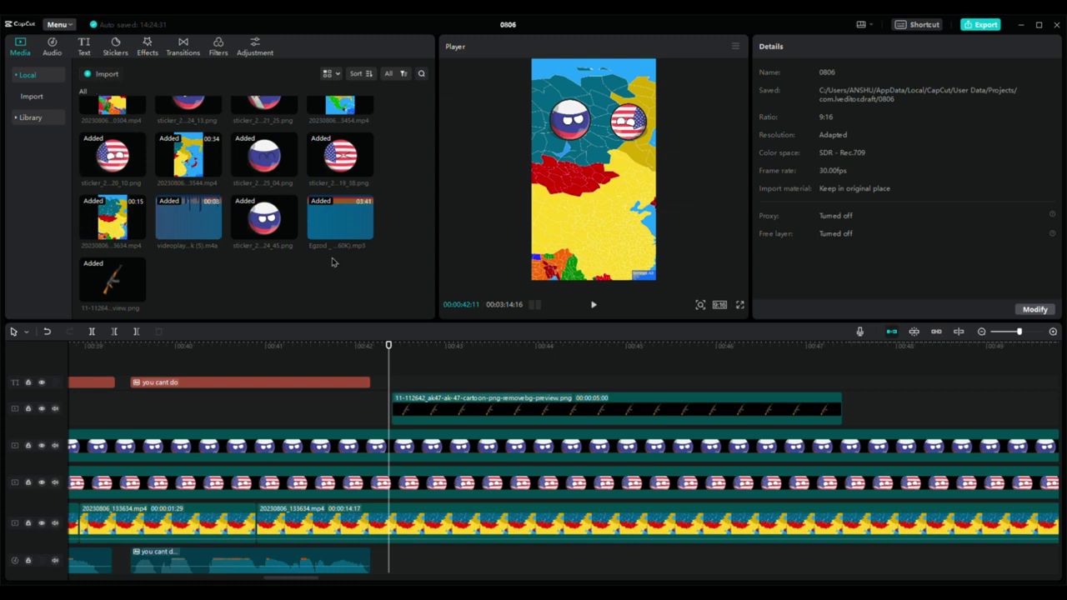
{"action": "left_click", "coordinate": [389, 335]}
{"action": "left_click_drag", "start_coordinate": [195, 295], "coordinate": [424, 422]}
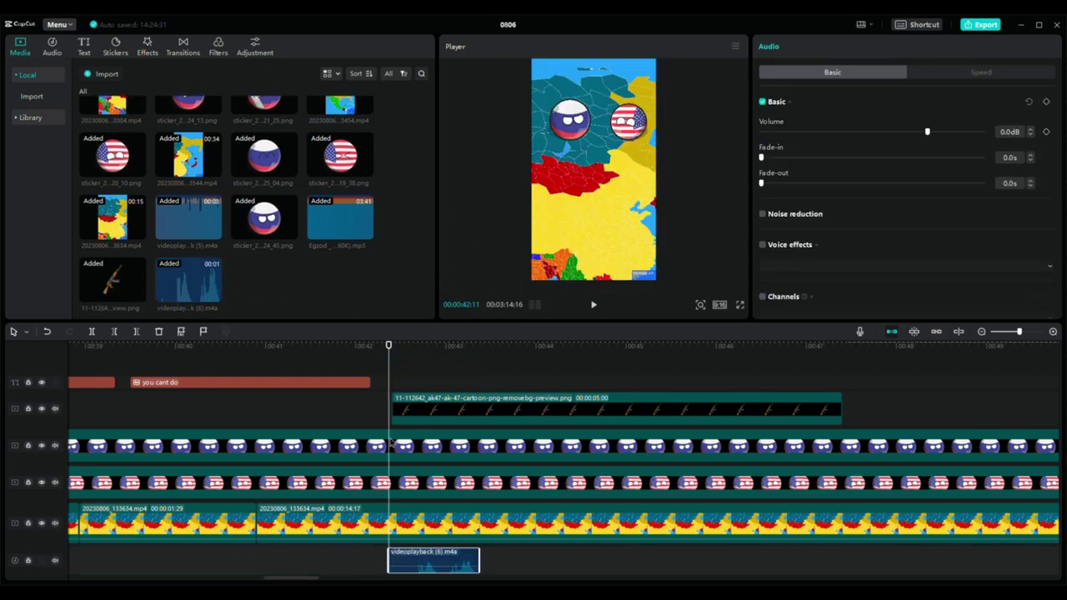
Preview the gun sound effect and trim its beginning and end
{"action": "left_click", "coordinate": [431, 362]}
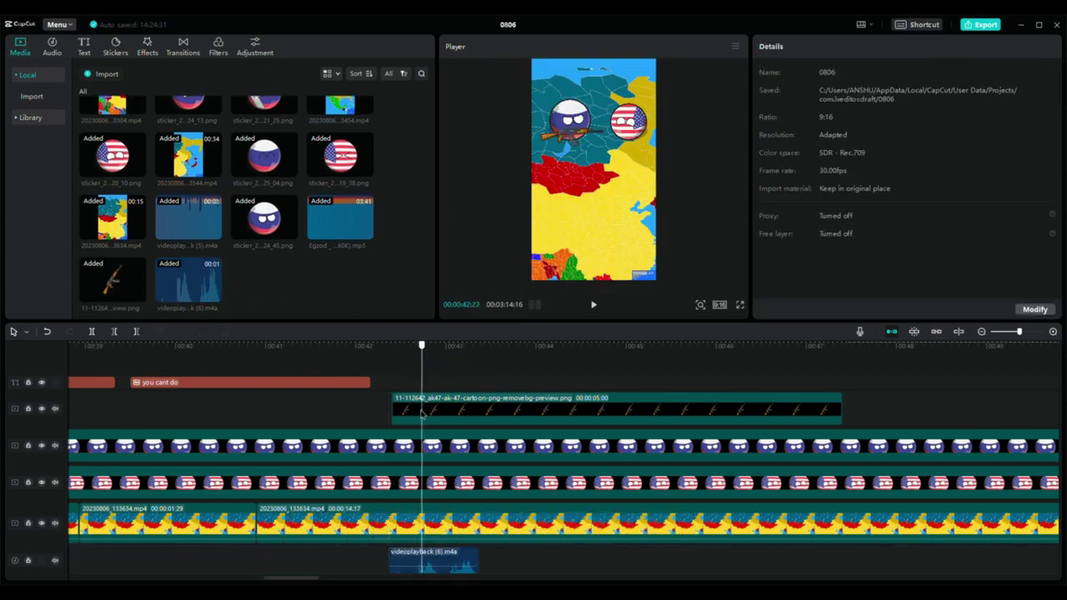
{"action": "key", "text": "space"}
{"action": "key", "text": "space"}
{"action": "left_click", "coordinate": [422, 570]}
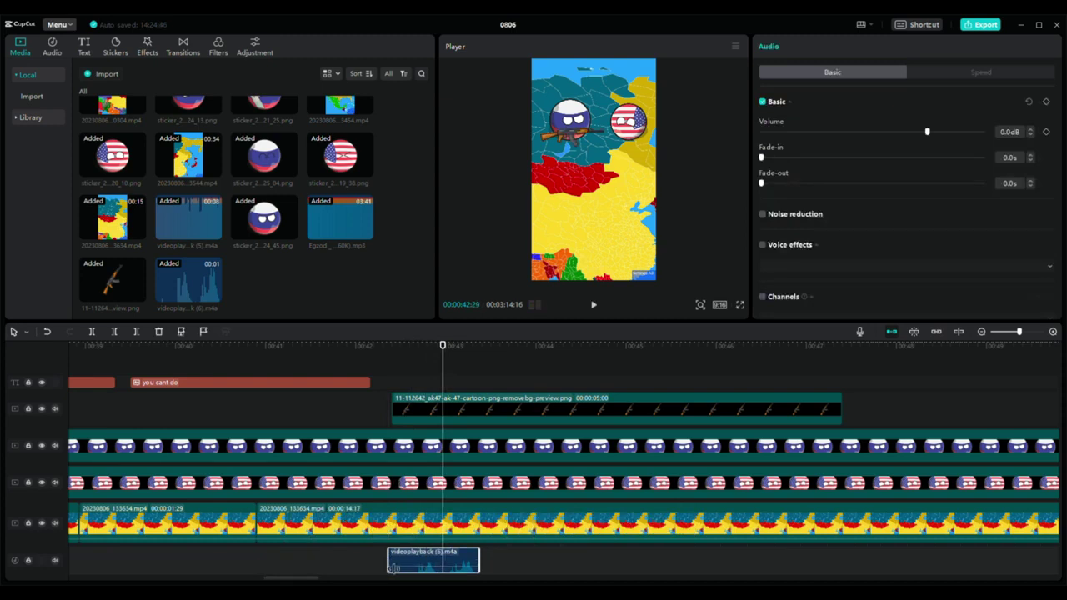
{"action": "left_click_drag", "start_coordinate": [393, 569], "coordinate": [432, 518]}
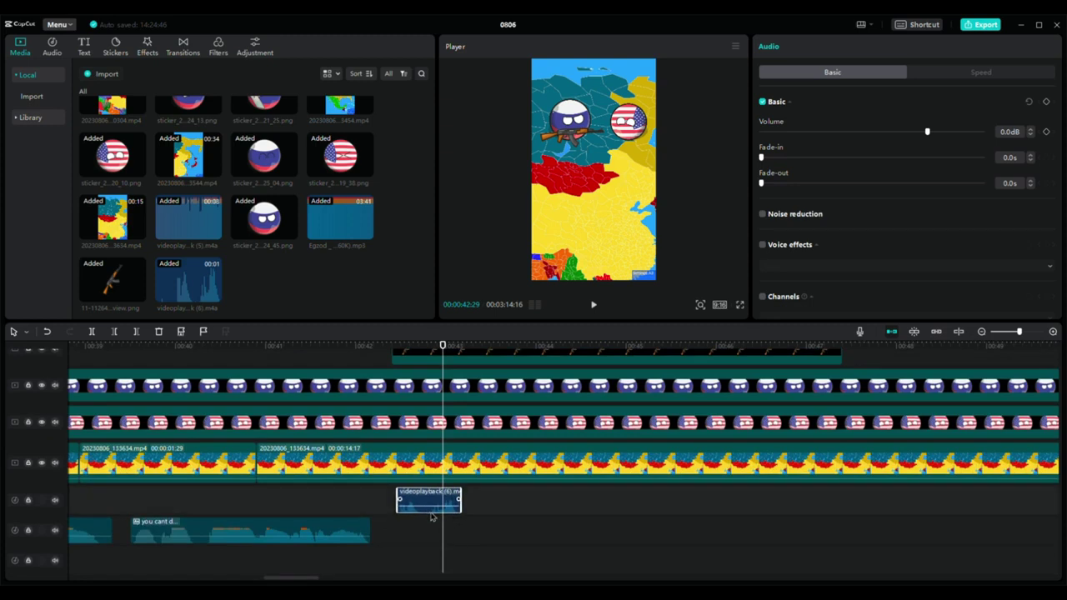
Move the trimmed gun sound to start at 00:00:42:11 and play it back with the AK-47's appearance
{"action": "left_click", "coordinate": [386, 359]}
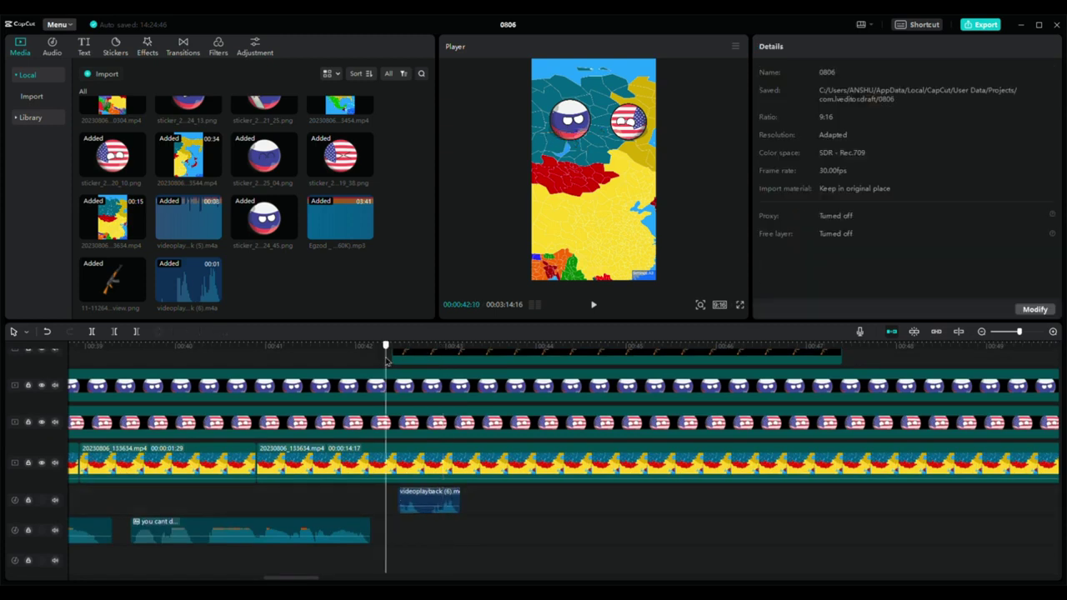
{"action": "left_click", "coordinate": [389, 361]}
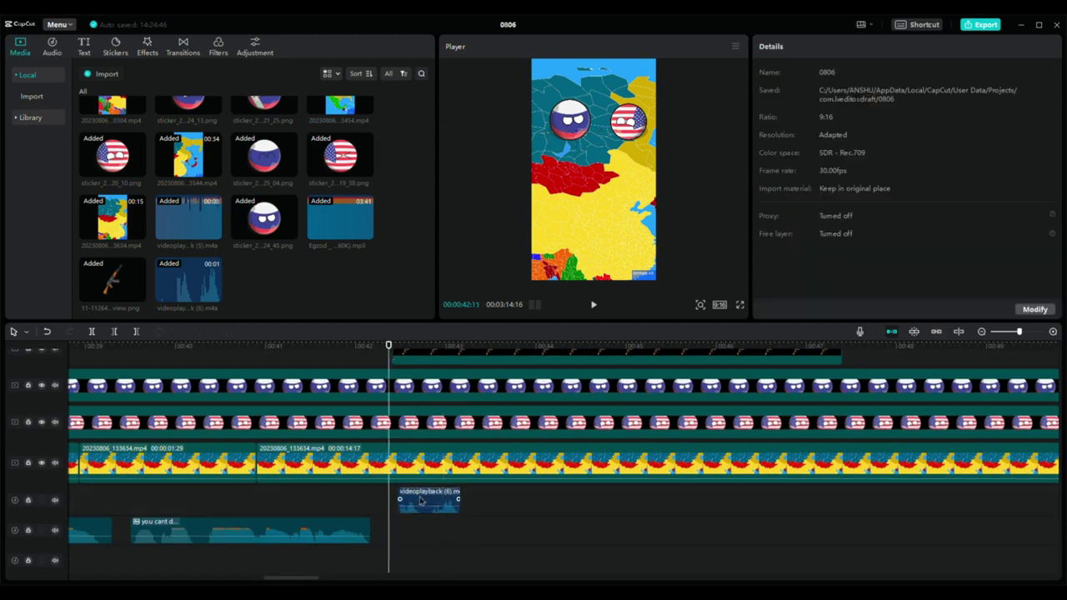
{"action": "left_click_drag", "start_coordinate": [423, 501], "coordinate": [409, 500]}
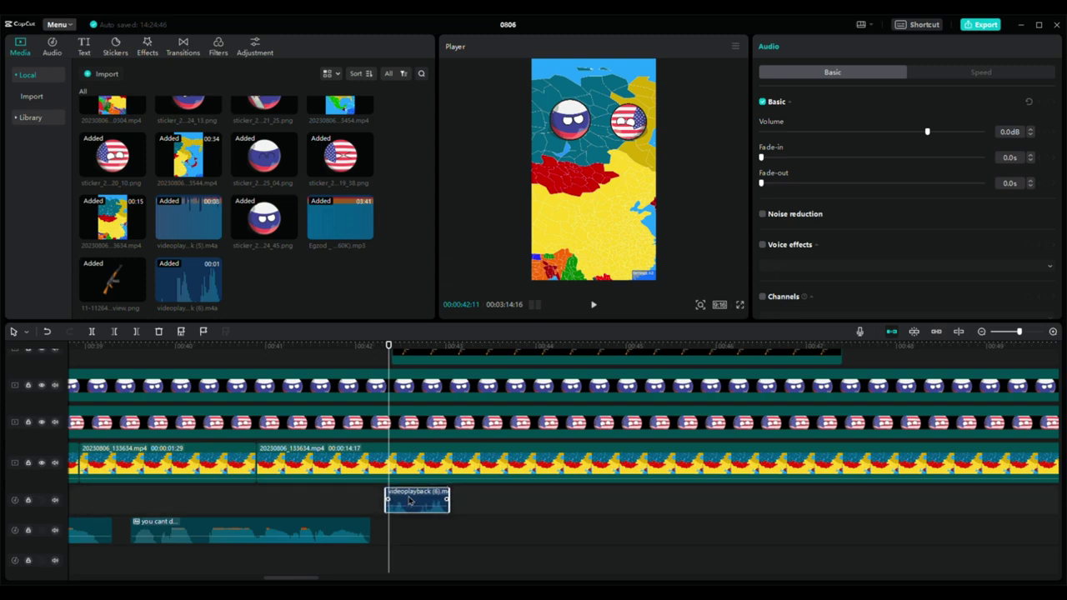
{"action": "left_click", "coordinate": [357, 365]}
{"action": "left_click", "coordinate": [327, 371]}
{"action": "key", "text": "space"}
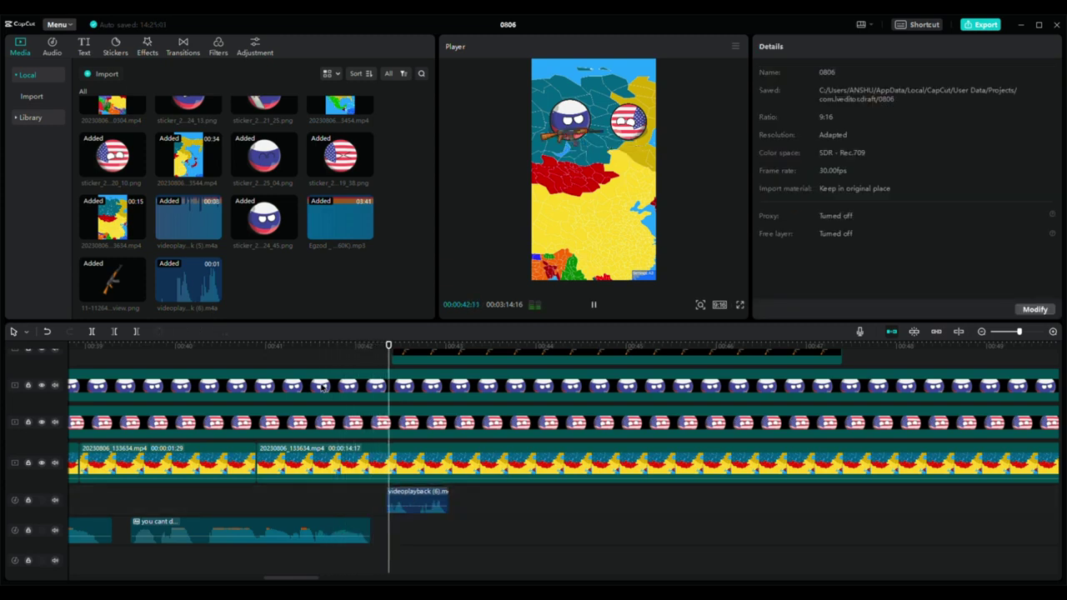
{"action": "key", "text": "space"}
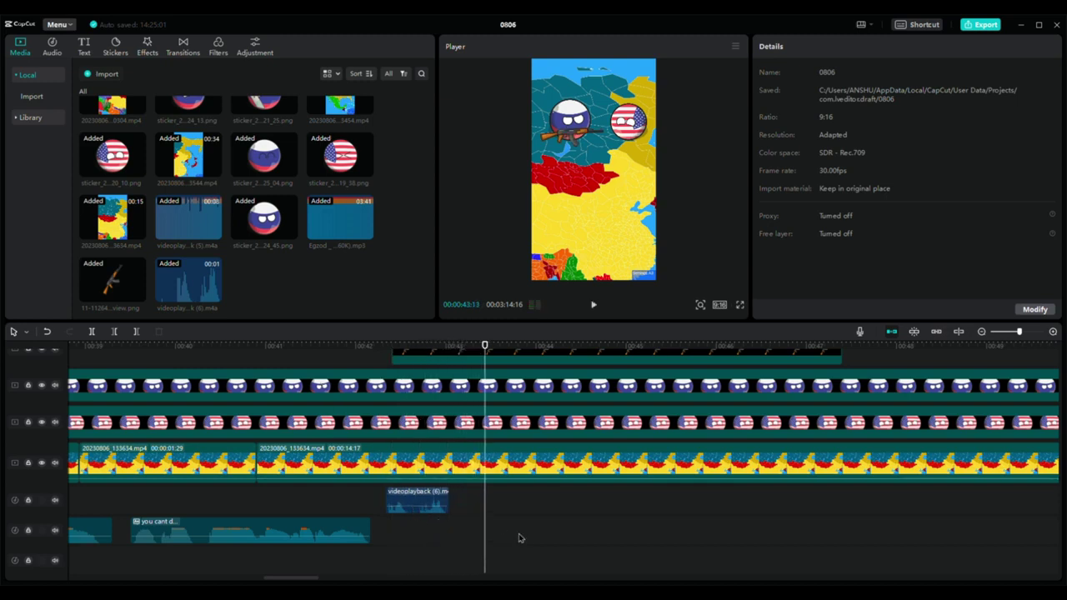
Overlay the submachine gun image from about 00:00:43:16 and key out its white background with chroma key strength 1 and shadow 37
{"action": "left_click", "coordinate": [517, 547]}
{"action": "left_click", "coordinate": [493, 550]}
{"action": "scroll", "coordinate": [492, 551], "scroll_direction": "up", "scroll_amount": 2}
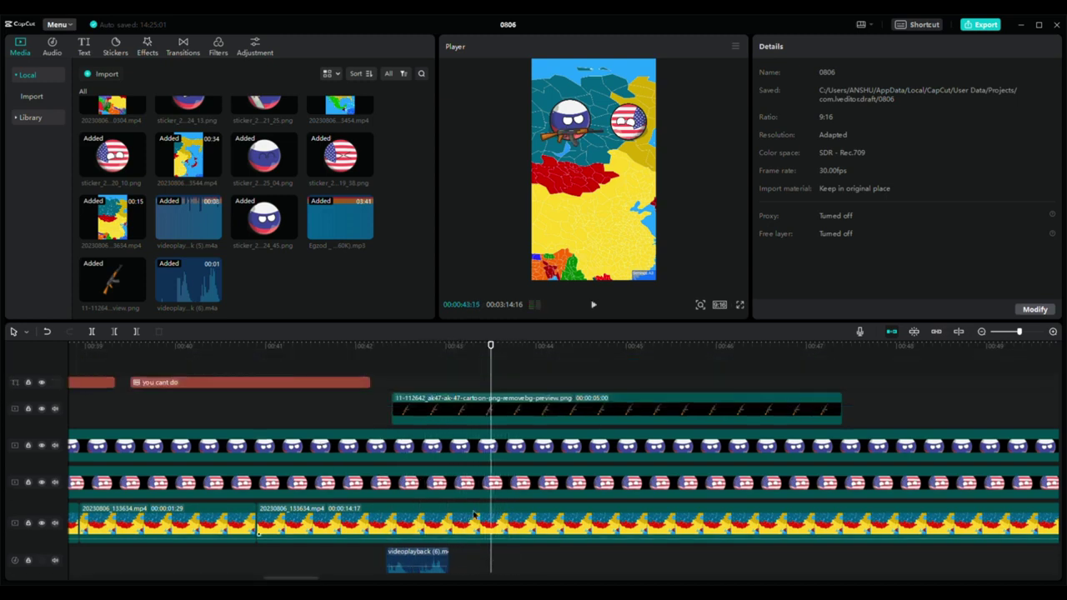
{"action": "scroll", "coordinate": [90, 158], "scroll_direction": "up", "scroll_amount": 1}
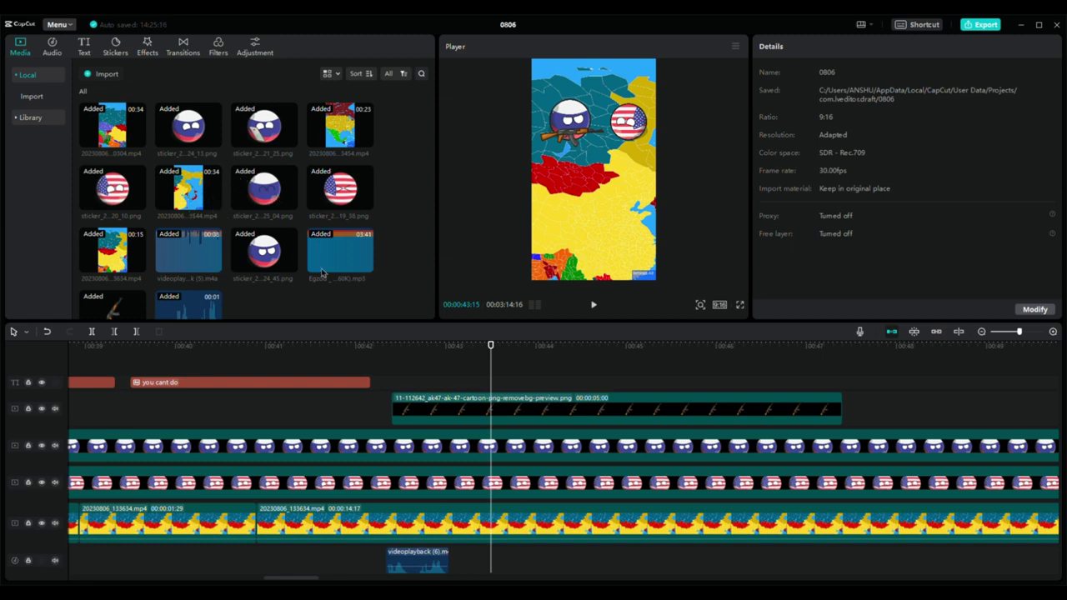
{"action": "key", "text": "ctrl+v"}
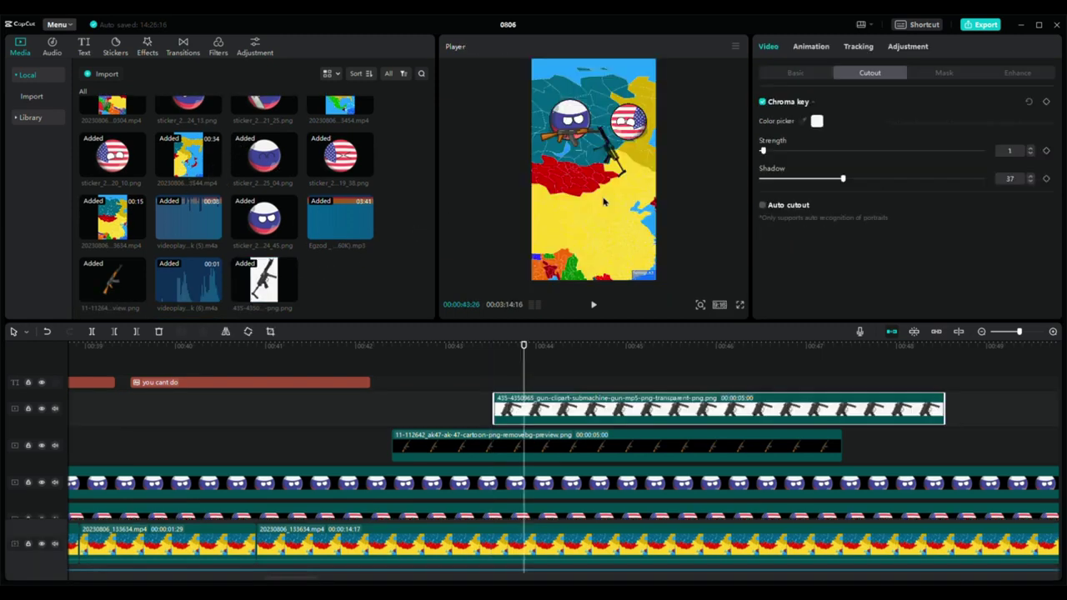
Rotate the submachine gun image to lie horizontally and place it over the lower part of the USA countryball
{"action": "left_click_drag", "start_coordinate": [610, 199], "coordinate": [629, 154]}
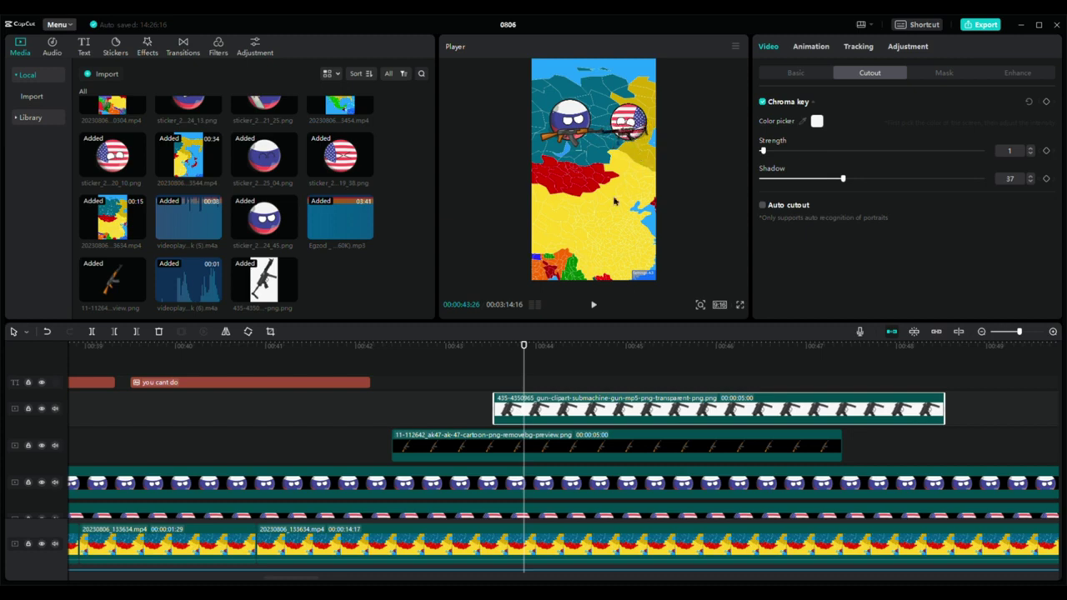
{"action": "left_click", "coordinate": [574, 368]}
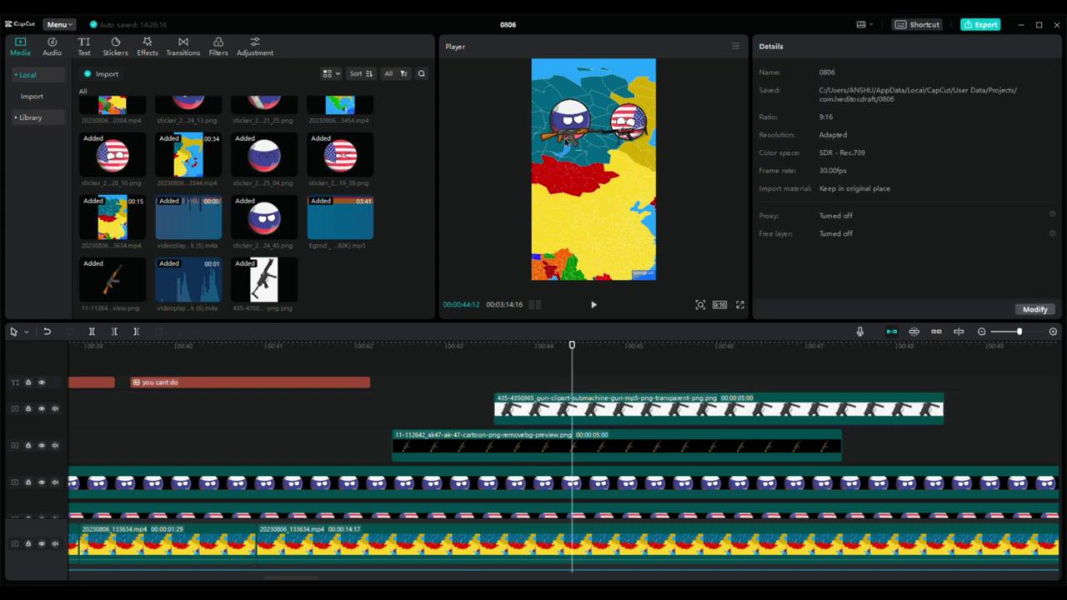
{"action": "left_click", "coordinate": [569, 150]}
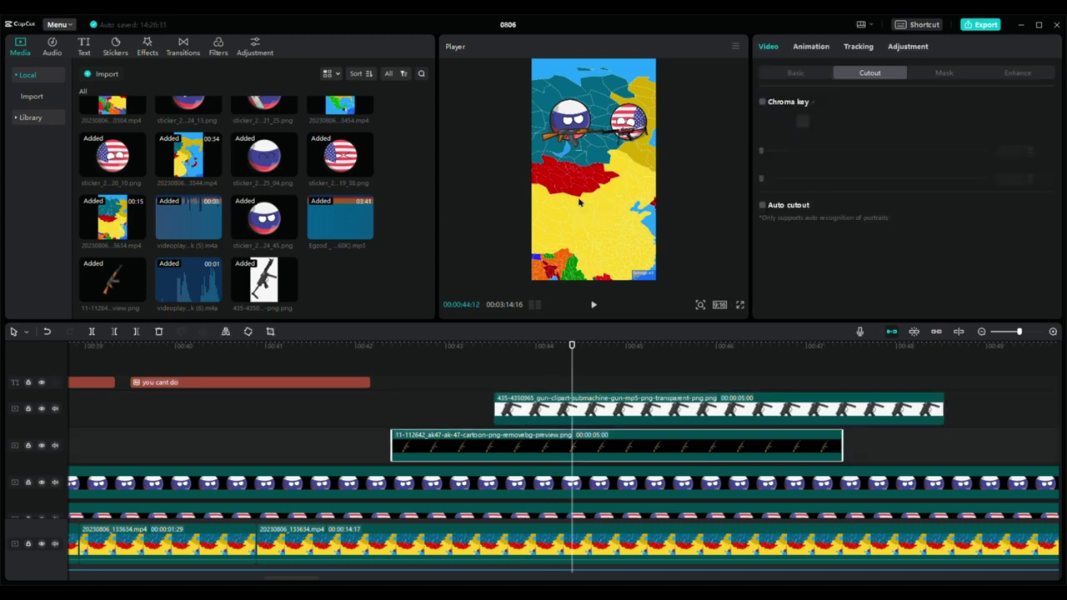
Paste a copy of the gun sound effect at 00:00:43:16, where the submachine gun image starts
{"action": "left_click_drag", "start_coordinate": [548, 376], "coordinate": [502, 416]}
{"action": "scroll", "coordinate": [502, 415], "scroll_direction": "down", "scroll_amount": 4}
{"action": "left_click", "coordinate": [419, 494]}
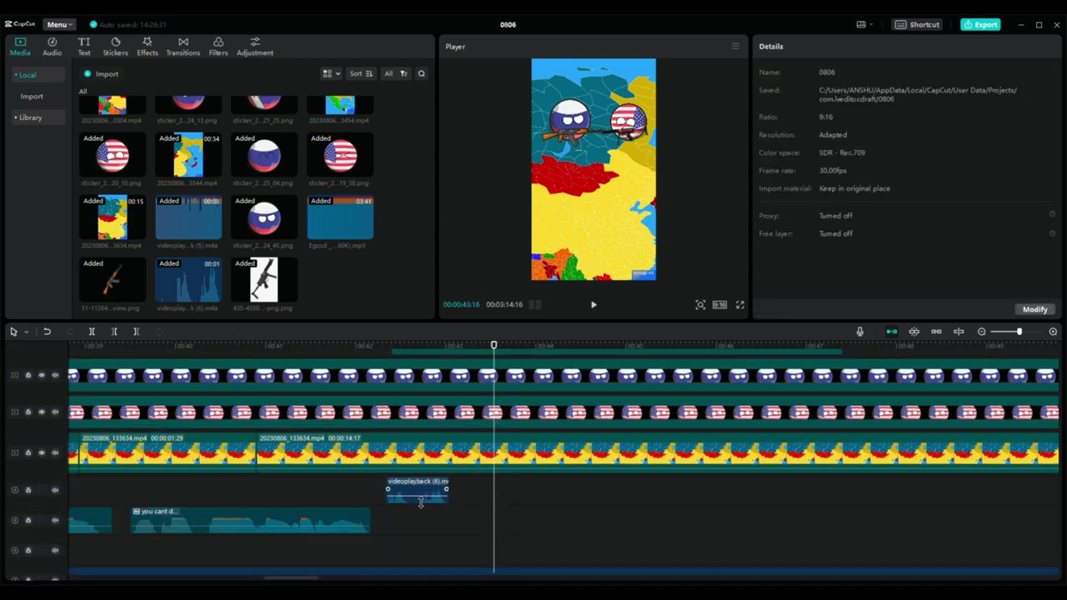
{"action": "key", "text": "ctrl+c"}
{"action": "key", "text": "ctrl+v"}
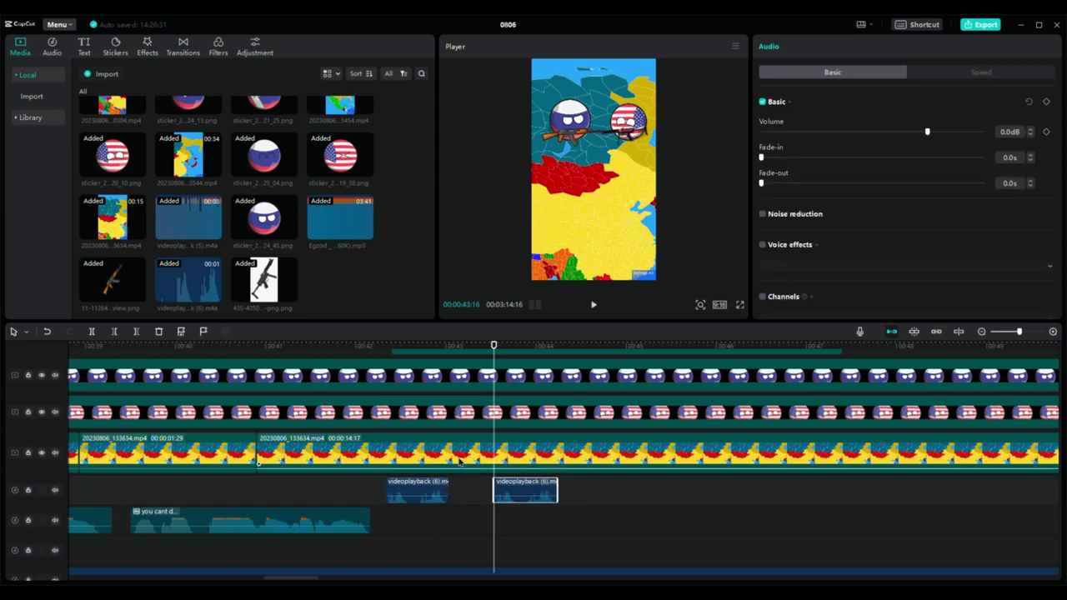
Play back the sequence in which both countryballs draw their guns
{"action": "scroll", "coordinate": [500, 400], "scroll_direction": "up", "scroll_amount": 5}
{"action": "left_click_drag", "start_coordinate": [457, 393], "coordinate": [393, 433]}
{"action": "key", "text": "space"}
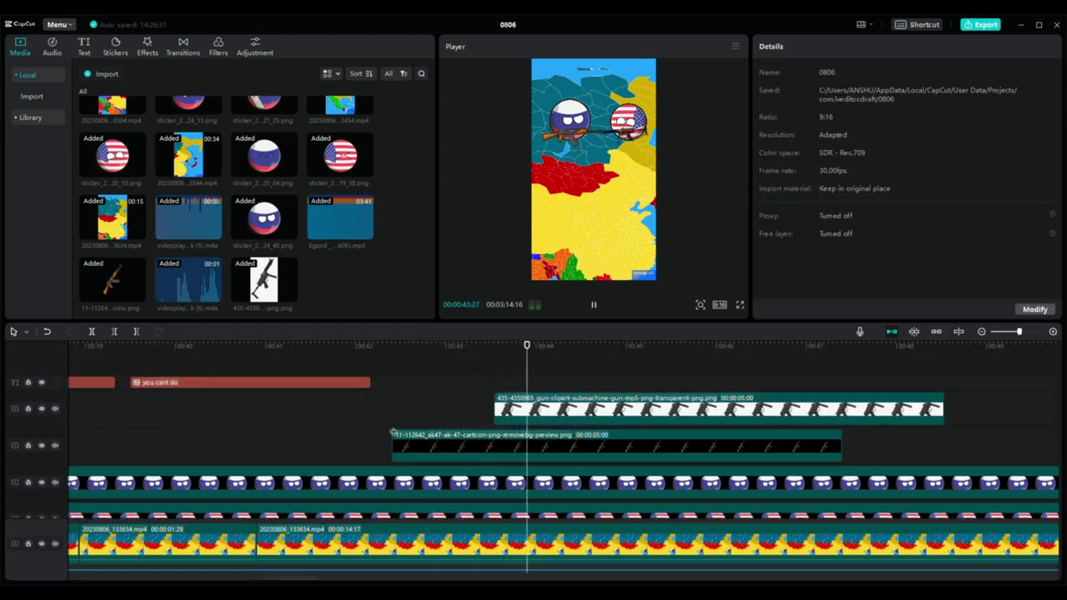
{"action": "key", "text": "space"}
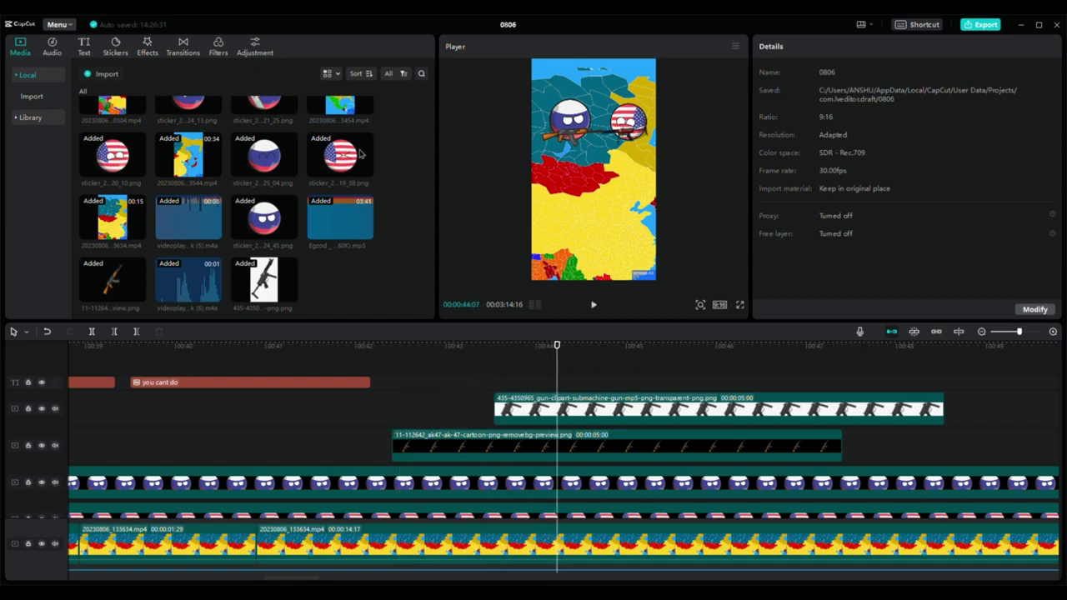
Add a text at 00:00:44:07 and replace its default wording with a line beginning "you"
{"action": "left_click", "coordinate": [82, 46]}
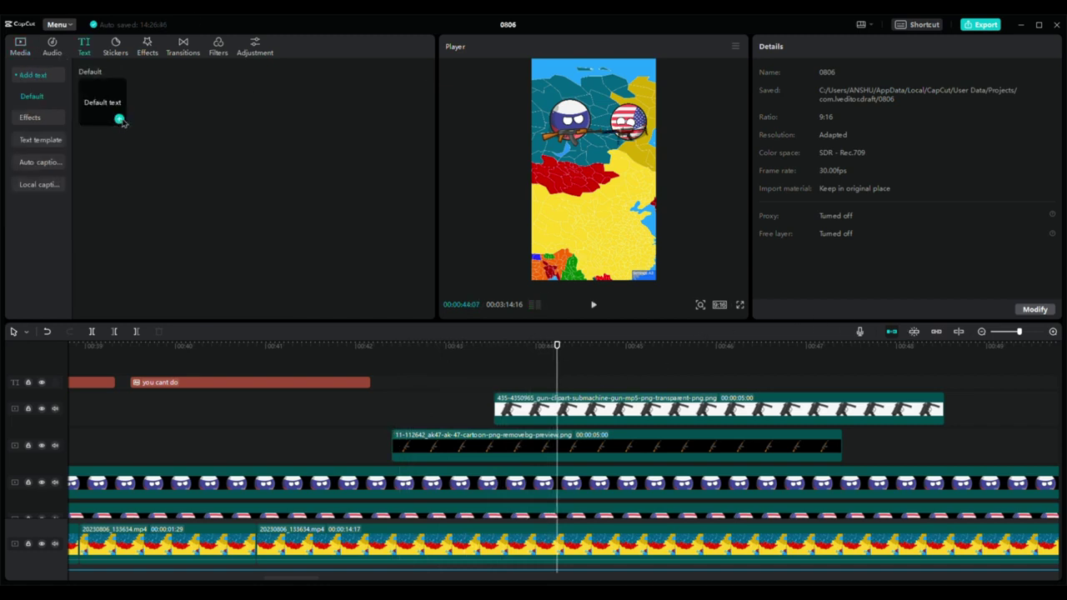
{"action": "left_click", "coordinate": [120, 119]}
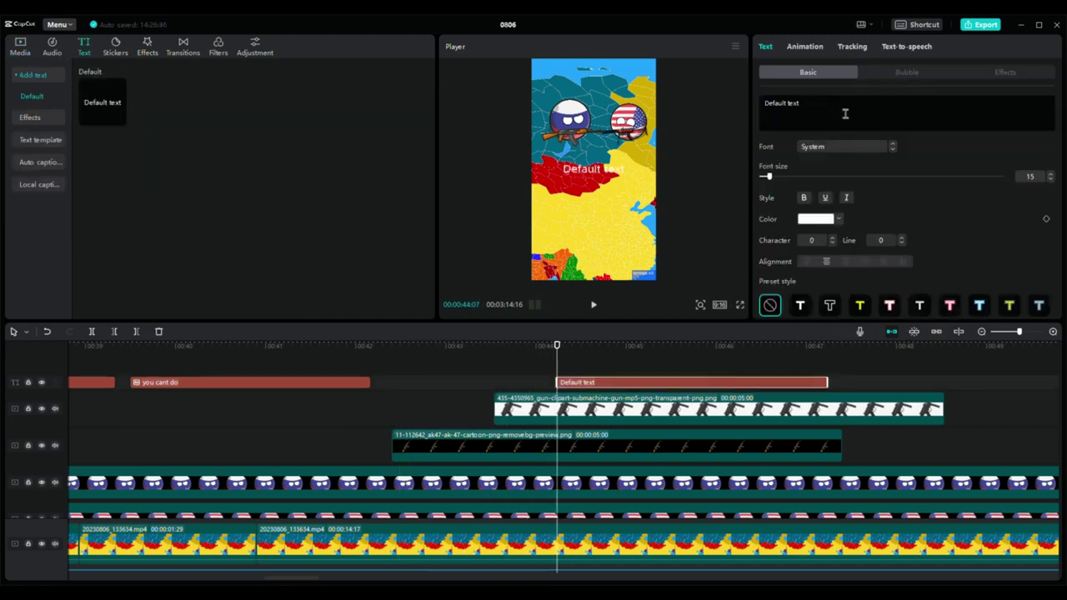
{"action": "left_click", "coordinate": [845, 113]}
{"action": "key", "text": "BackSpace"}
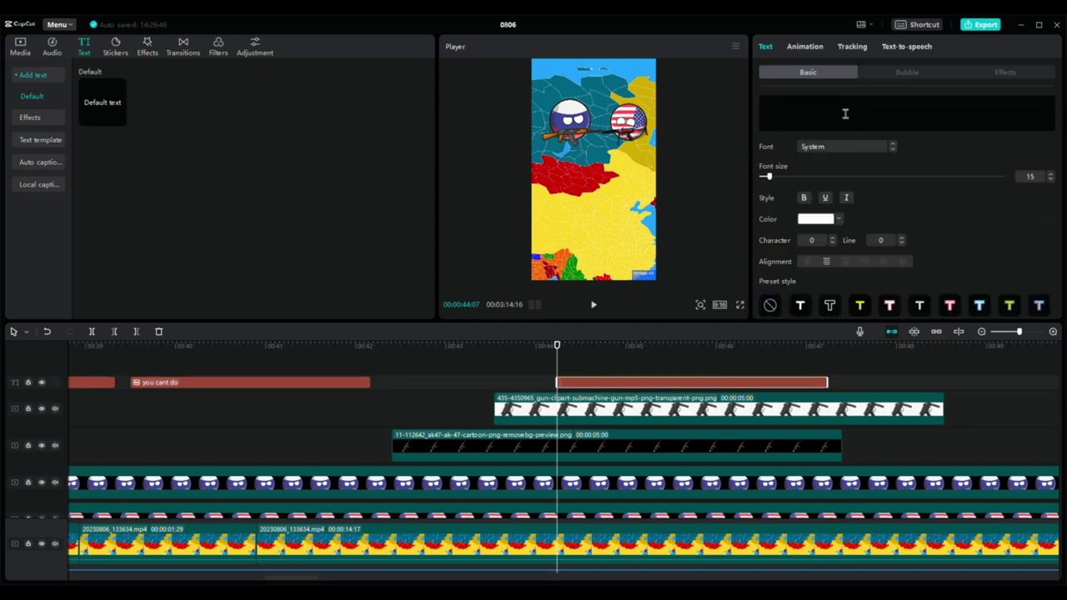
{"action": "type", "text": "you"}
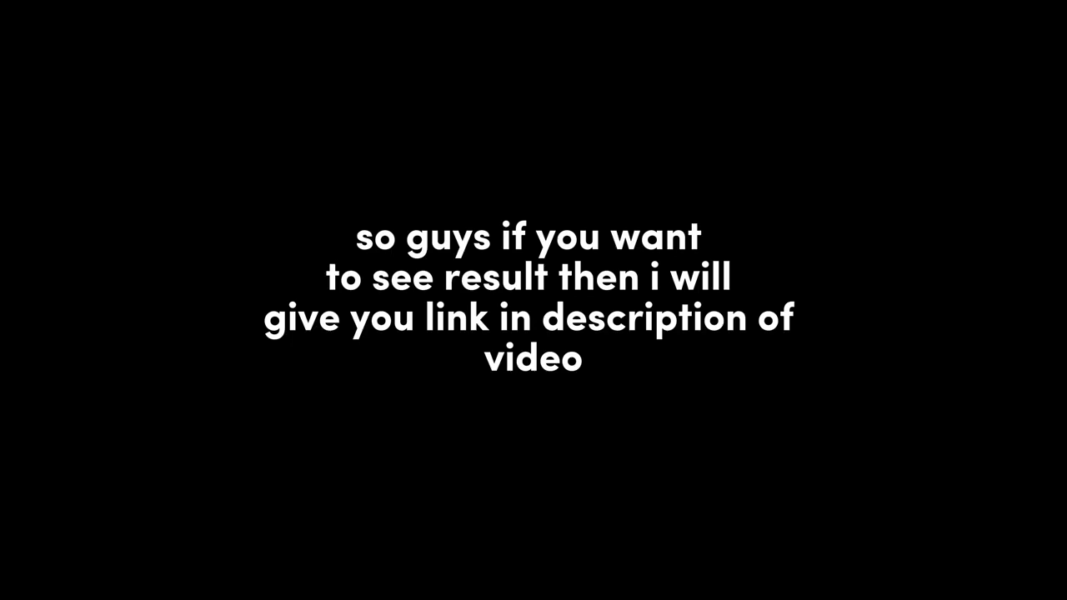